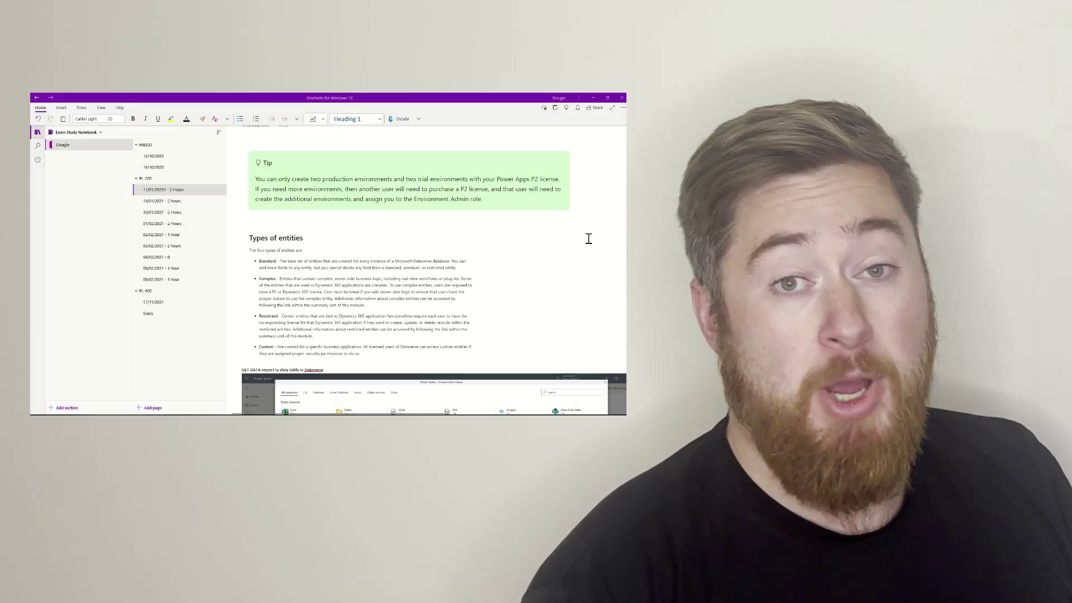
Add the line 'This is some text' below the PL-200 exercise notes and check sync status
{"action": "scroll", "coordinate": [589, 239], "scroll_direction": "down", "scroll_amount": 3}
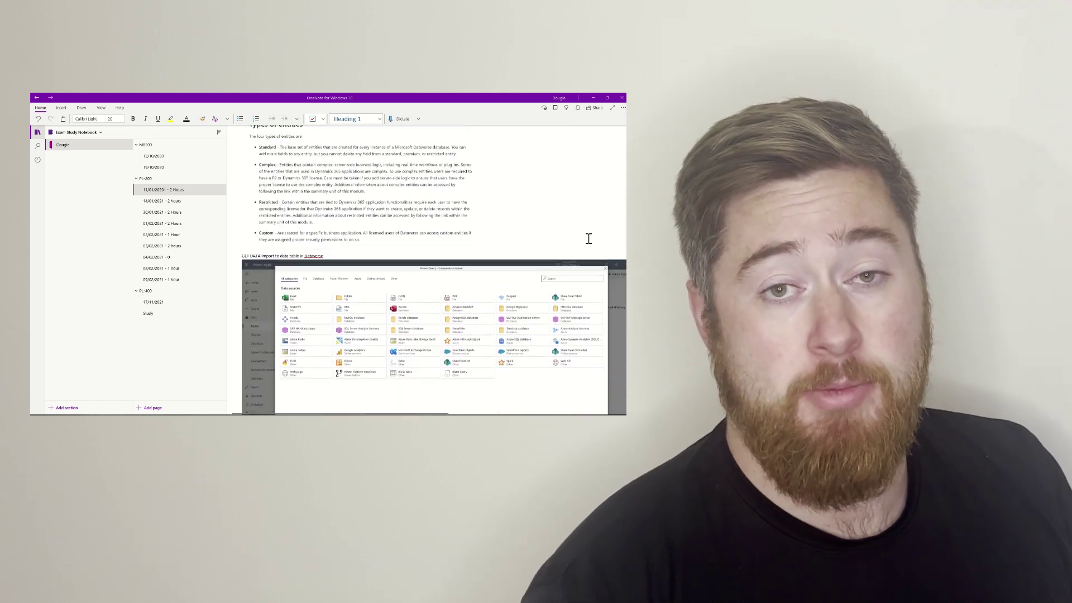
{"action": "scroll", "coordinate": [589, 239], "scroll_direction": "down", "scroll_amount": 3}
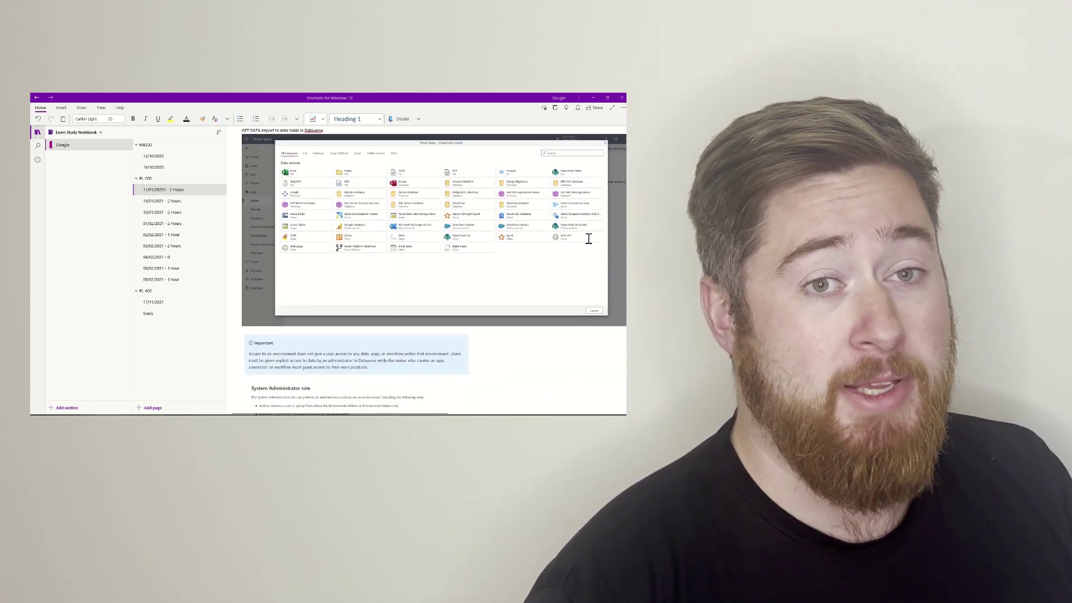
{"action": "scroll", "coordinate": [589, 238], "scroll_direction": "down", "scroll_amount": 5}
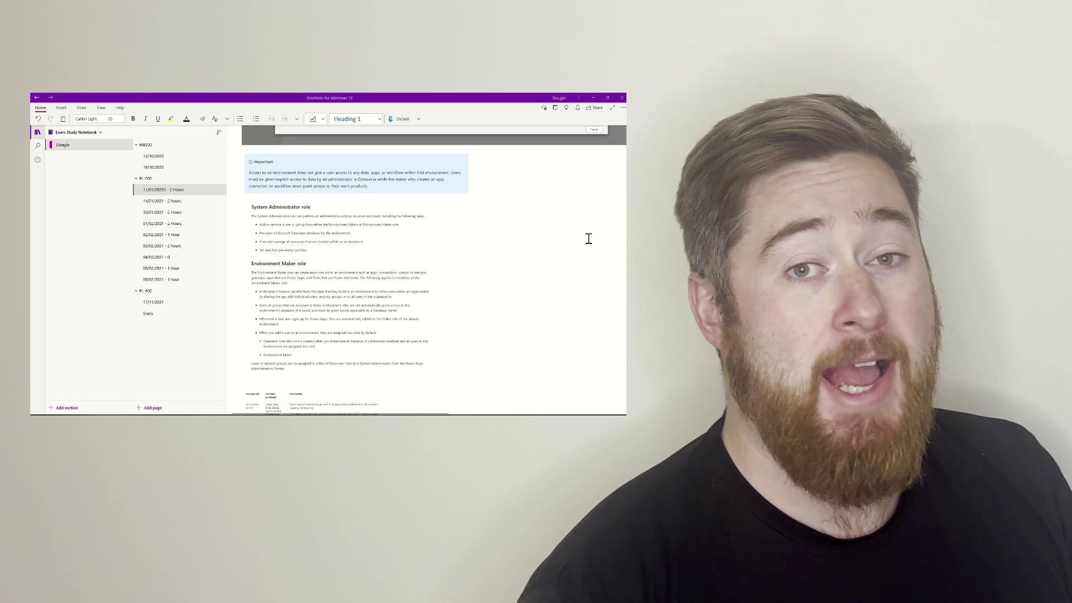
{"action": "scroll", "coordinate": [588, 238], "scroll_direction": "down", "scroll_amount": 5}
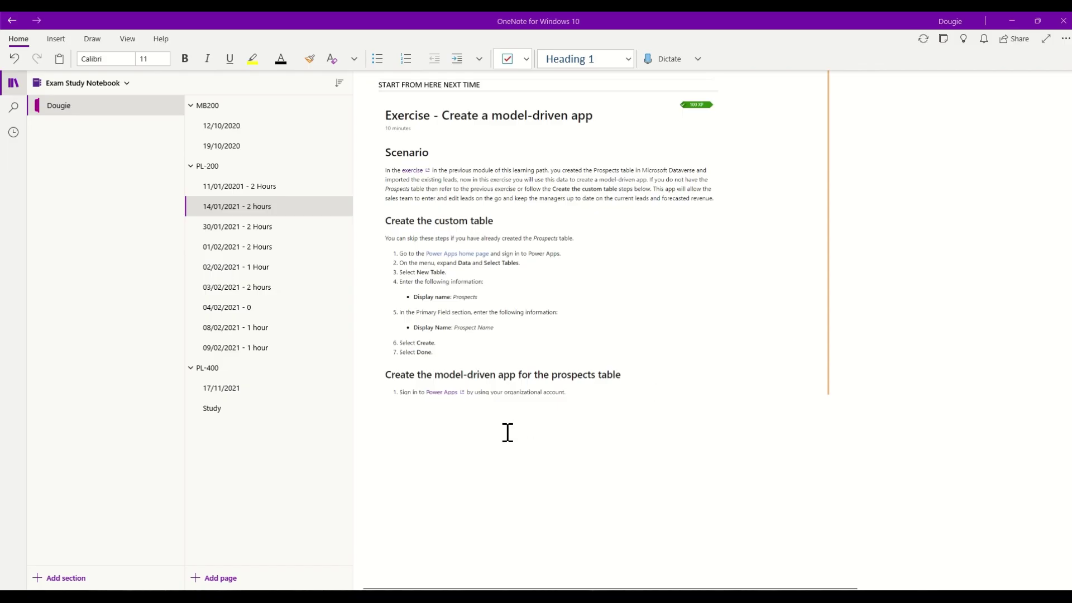
{"action": "type", "text": "This i"}
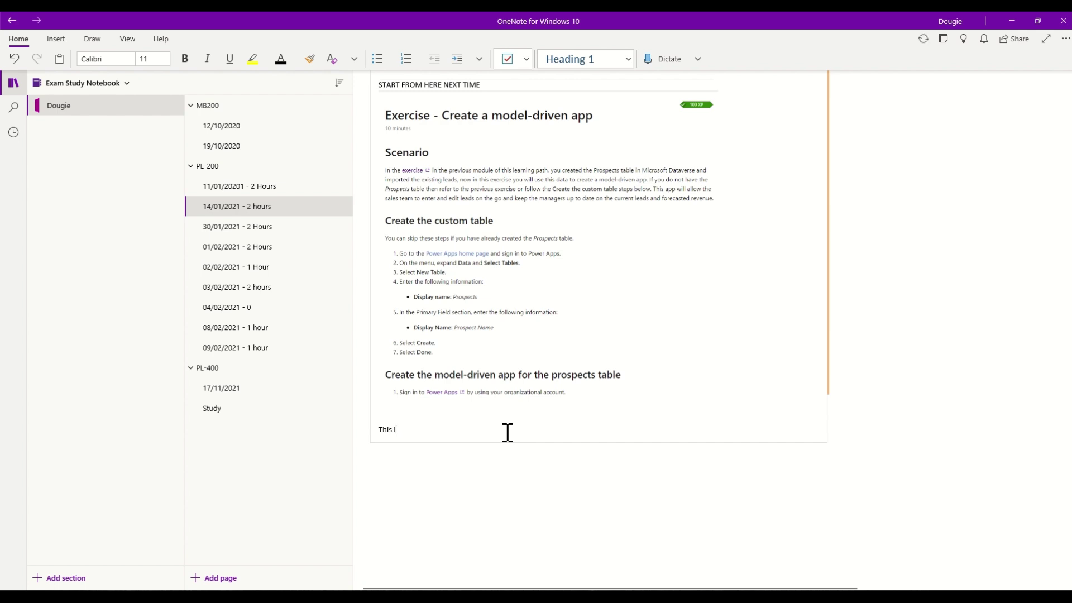
{"action": "type", "text": "s some text"}
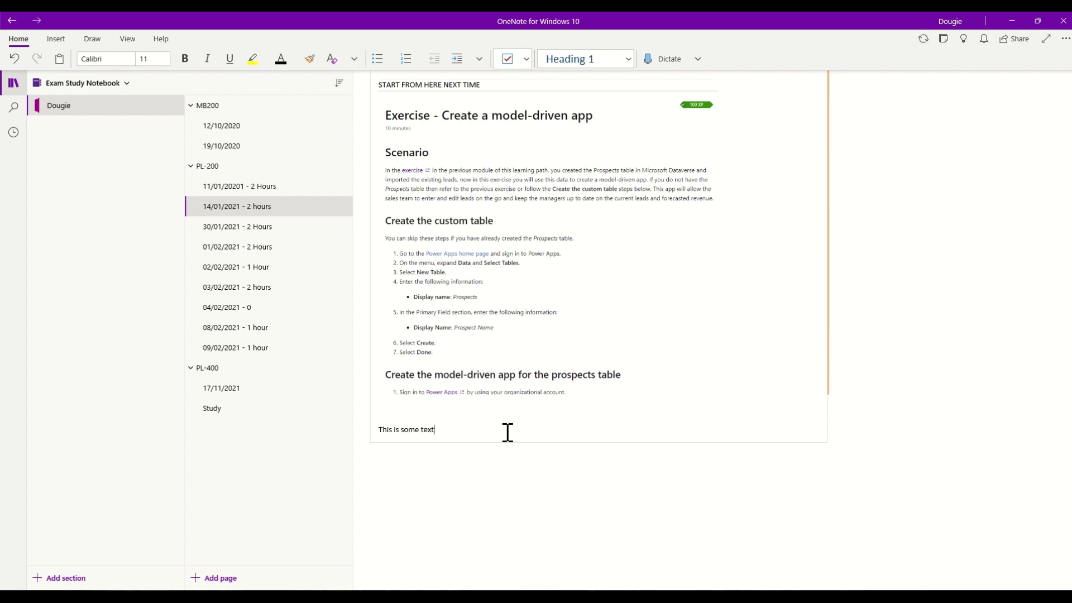
{"action": "left_click", "coordinate": [924, 44]}
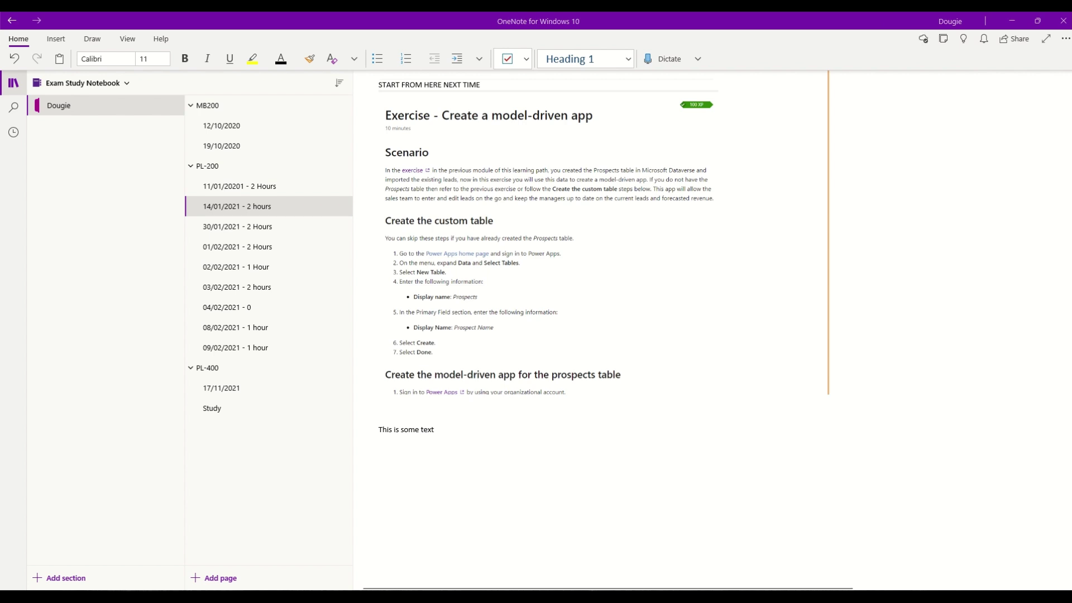
Scroll back up to the top of the PL-200 page
{"action": "scroll", "coordinate": [887, 265], "scroll_direction": "up", "scroll_amount": 2}
{"action": "scroll", "coordinate": [888, 264], "scroll_direction": "up", "scroll_amount": 5}
{"action": "scroll", "coordinate": [887, 264], "scroll_direction": "up", "scroll_amount": 5}
{"action": "scroll", "coordinate": [887, 264], "scroll_direction": "up", "scroll_amount": 7}
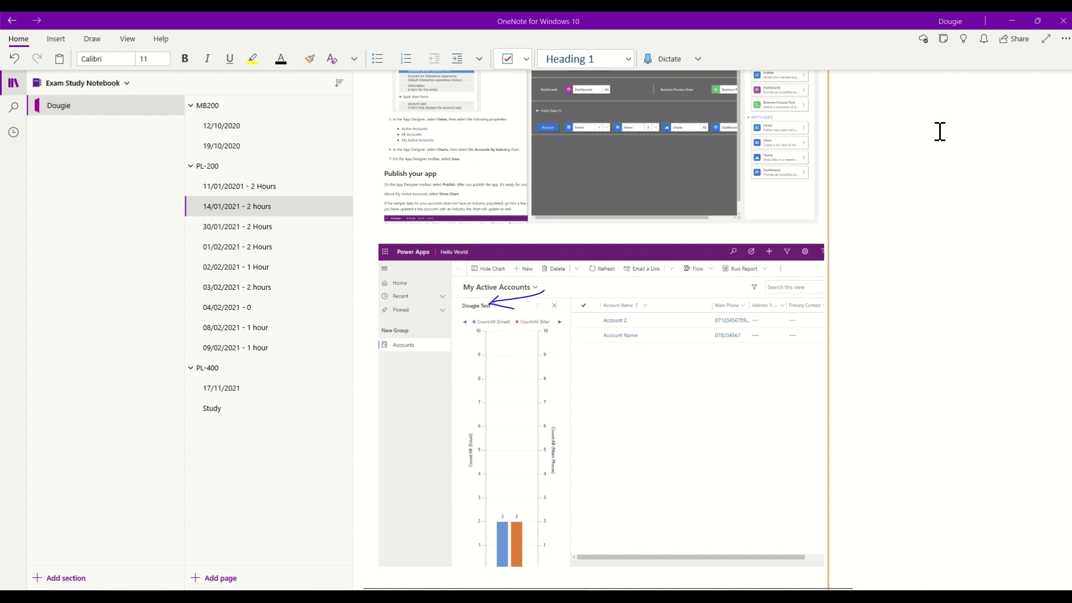
{"action": "scroll", "coordinate": [940, 132], "scroll_direction": "up", "scroll_amount": 3}
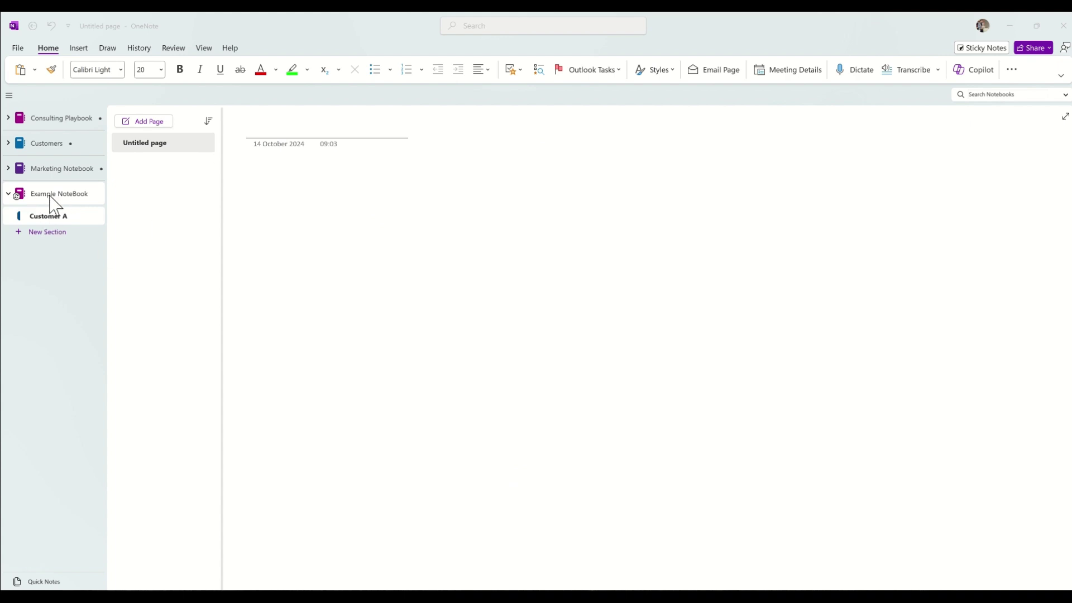
Add a new section to Example NoteBook and rename it 'Customer B'
{"action": "left_click", "coordinate": [45, 233]}
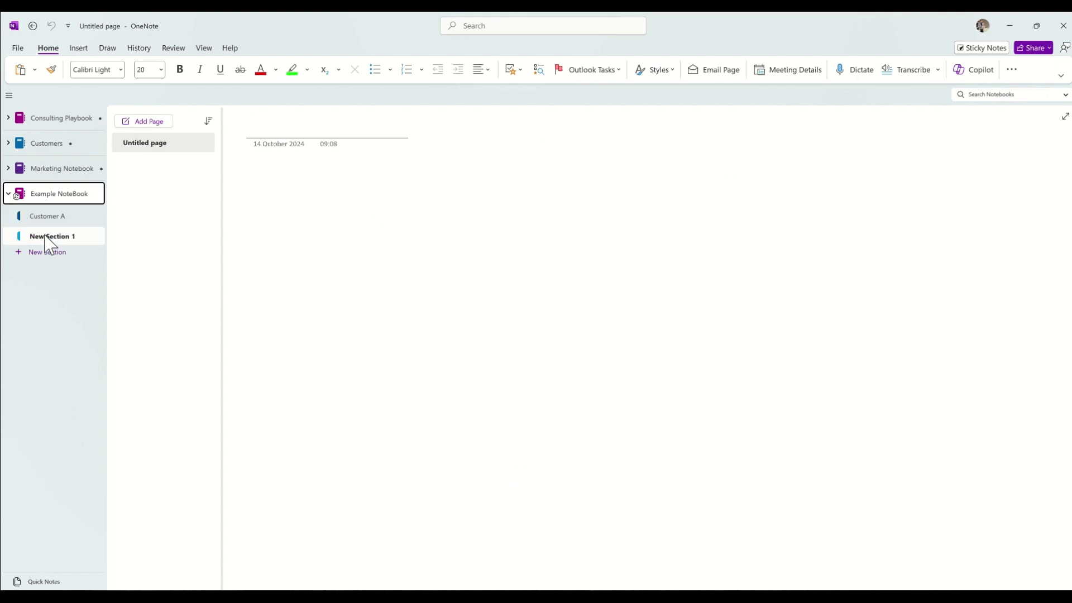
{"action": "right_click", "coordinate": [53, 241]}
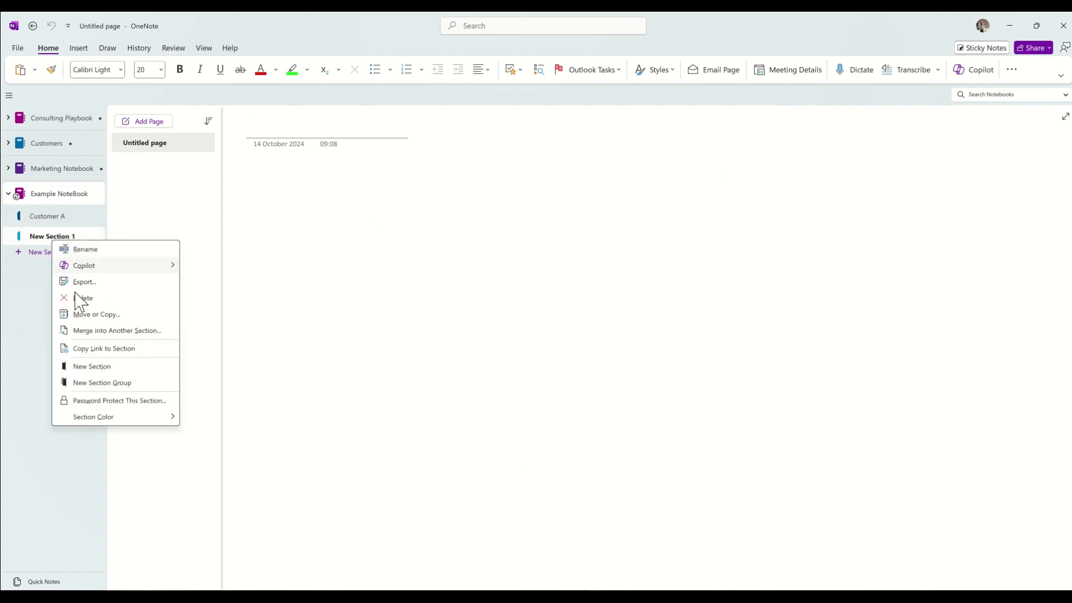
{"action": "left_click", "coordinate": [105, 249]}
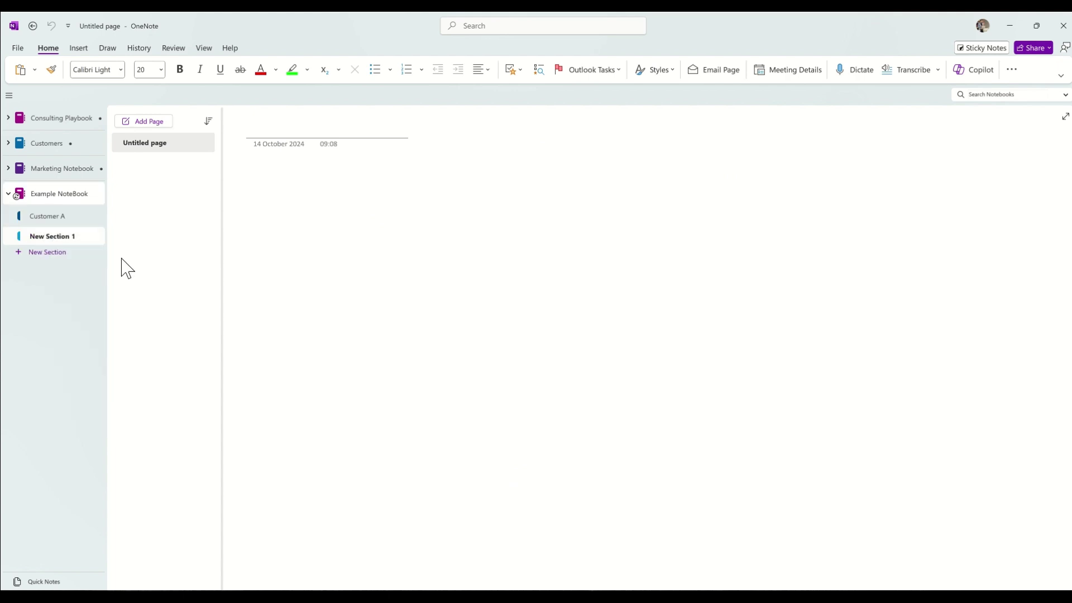
{"action": "right_click", "coordinate": [57, 245]}
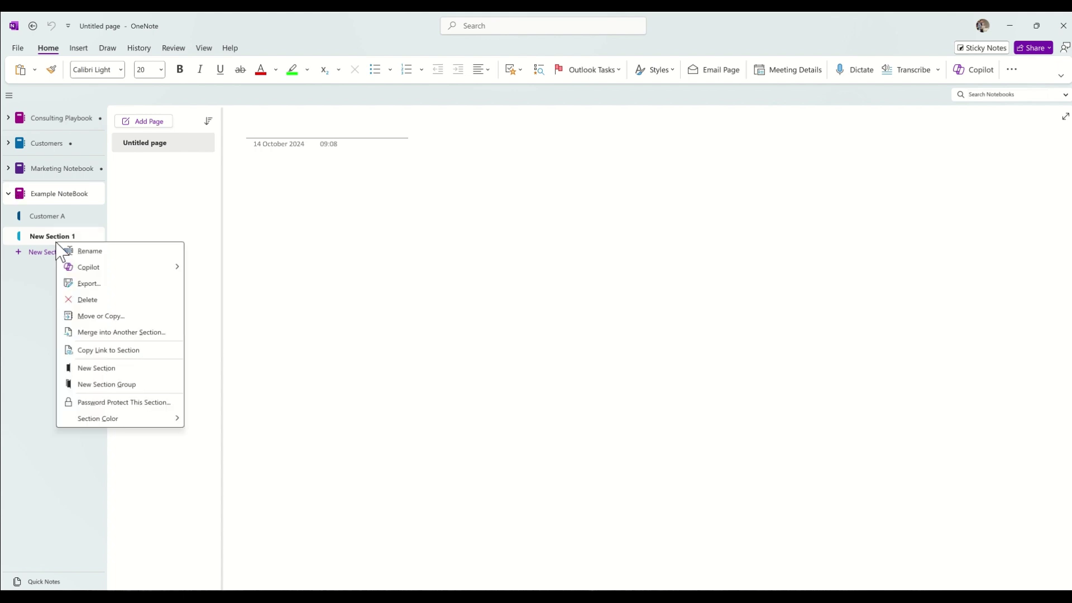
{"action": "left_click", "coordinate": [91, 252]}
{"action": "type", "text": "Customer B"}
{"action": "key", "text": "Return"}
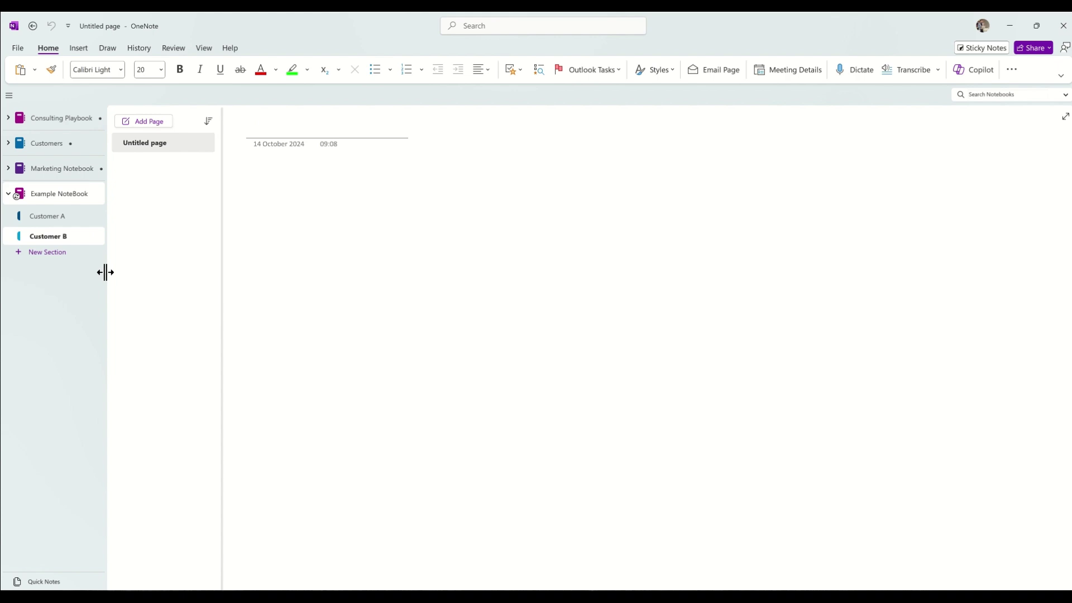
Add another section named 'Customer C', then return to Customer B via Customer A
{"action": "left_click", "coordinate": [56, 256]}
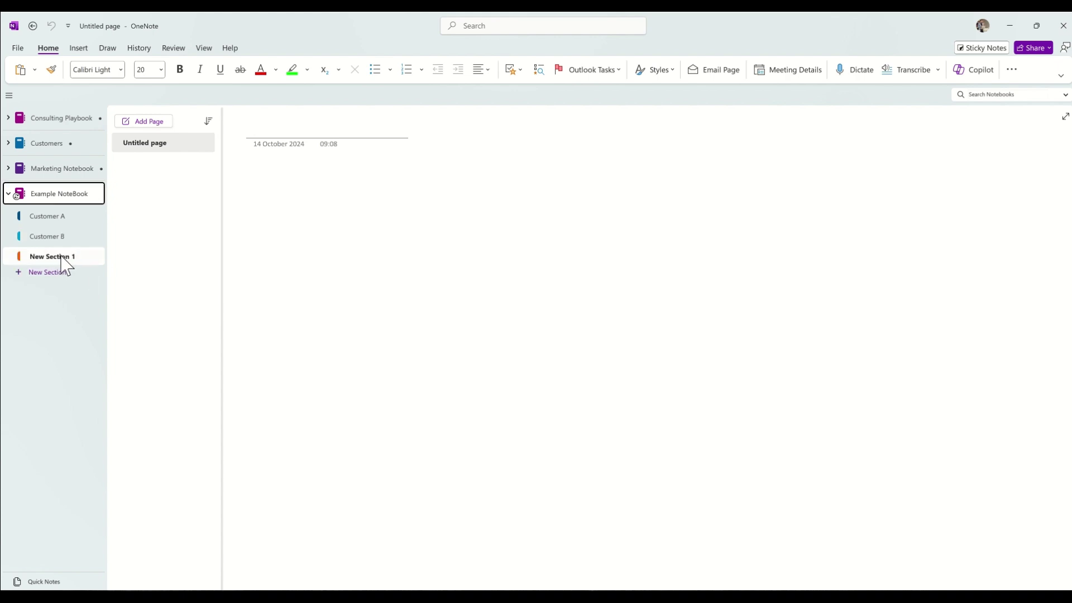
{"action": "right_click", "coordinate": [56, 257]}
{"action": "key", "text": "Escape"}
{"action": "right_click", "coordinate": [46, 258]}
{"action": "key", "text": "Escape"}
{"action": "right_click", "coordinate": [69, 258]}
{"action": "left_click", "coordinate": [83, 265]}
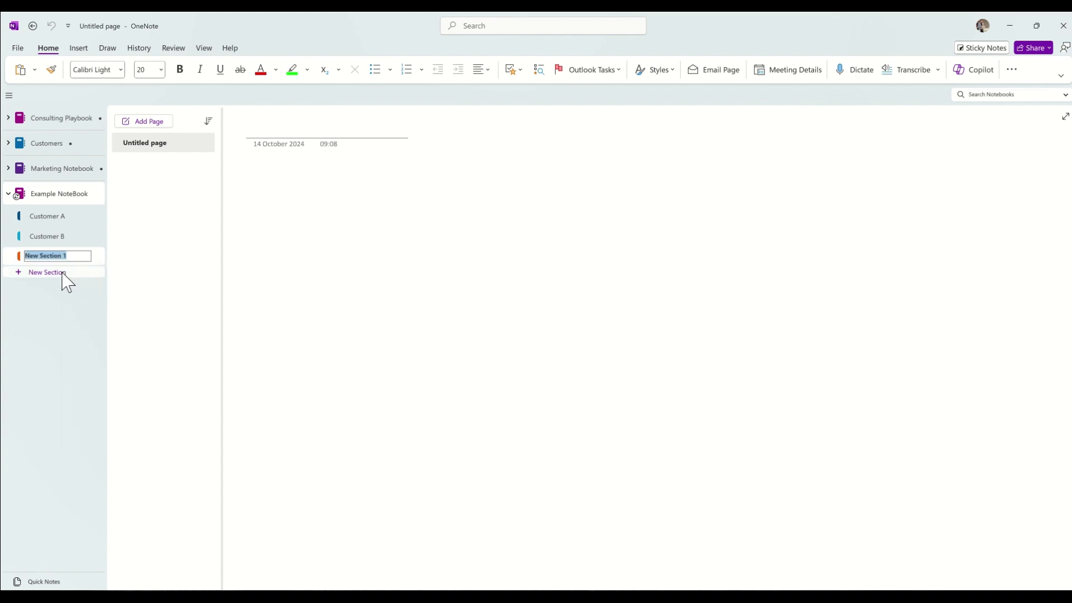
{"action": "type", "text": "Customer C"}
{"action": "key", "text": "Return"}
{"action": "left_click", "coordinate": [54, 215]}
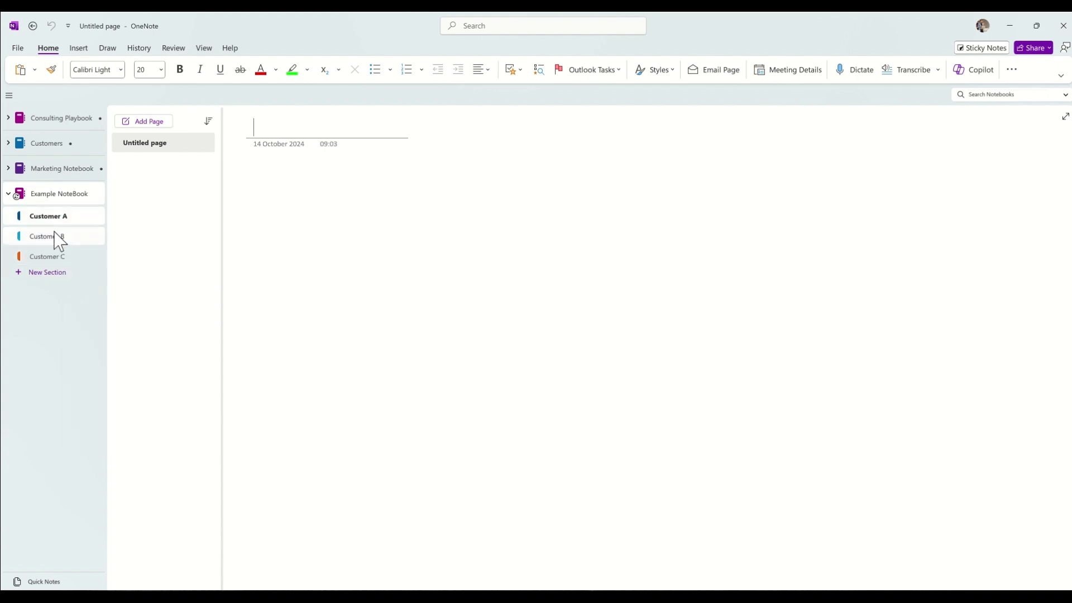
{"action": "left_click", "coordinate": [56, 238]}
{"action": "left_click", "coordinate": [54, 258]}
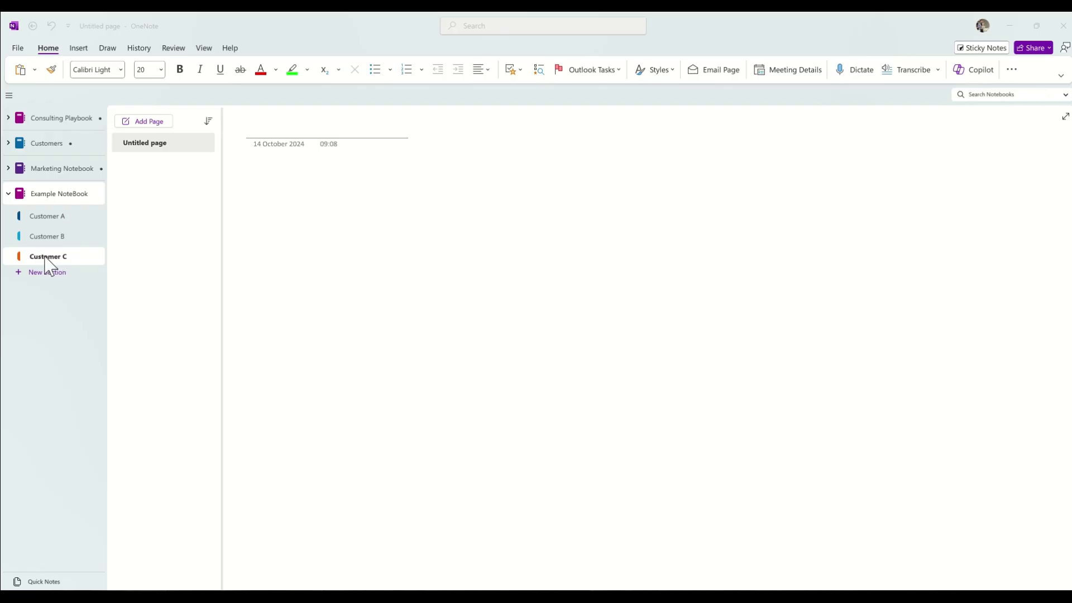
Create Customer C pages titled 'Meeting Kick Off', 'Catch Up' and 'Key Info'
{"action": "left_click", "coordinate": [256, 124]}
{"action": "type", "text": "Meeting Kick Off"}
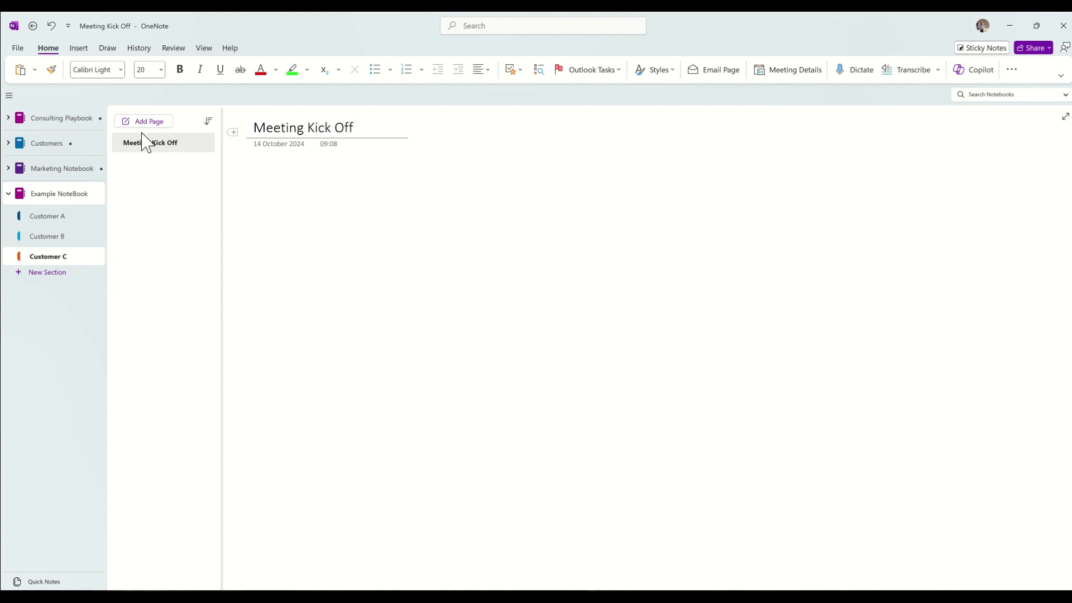
{"action": "left_click", "coordinate": [149, 122]}
{"action": "type", "text": "Catch Up"}
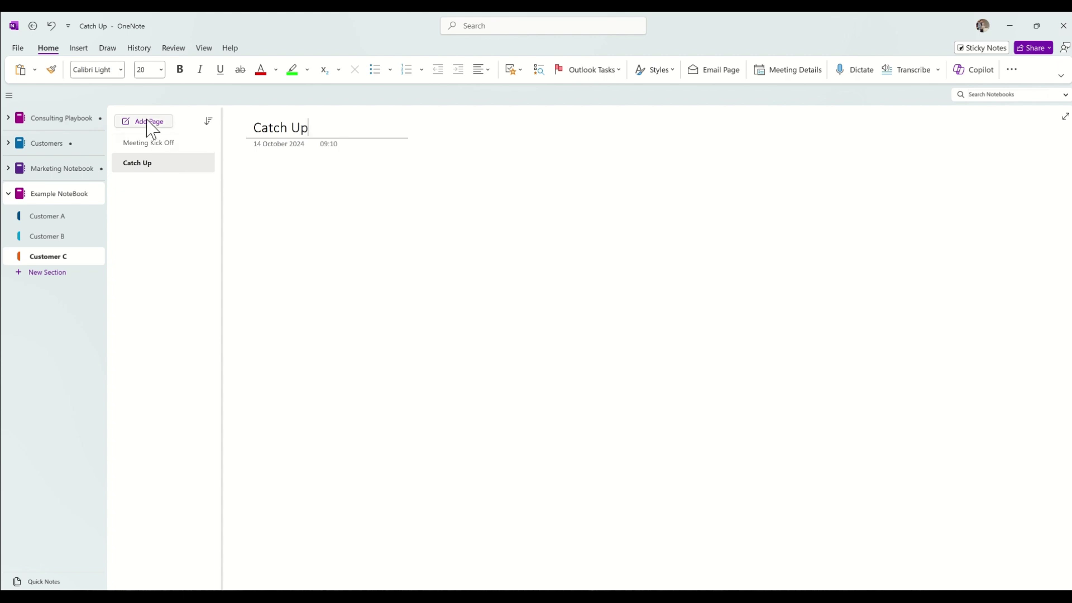
{"action": "left_click", "coordinate": [149, 122]}
{"action": "type", "text": "Key Info"}
{"action": "left_click", "coordinate": [300, 203]}
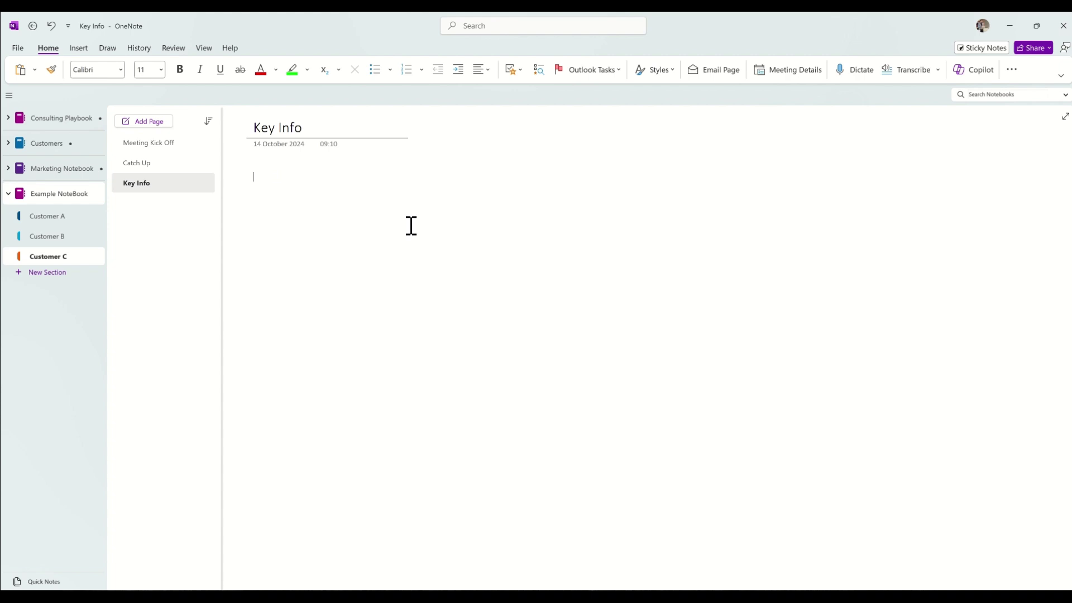
Type 'This is some text' into the Key Info page body
{"action": "type", "text": "This is some tex"}
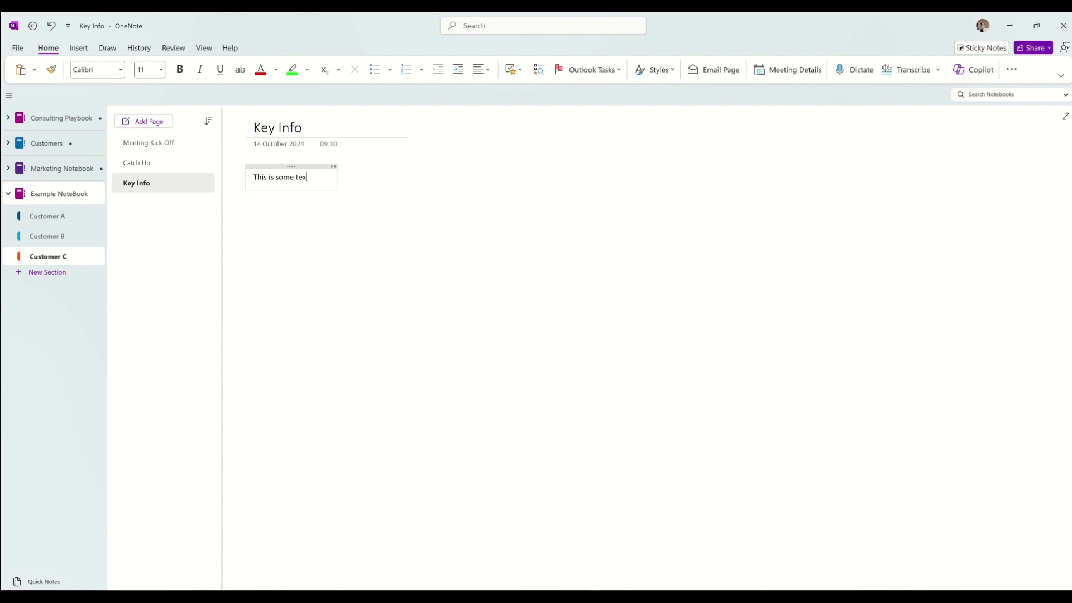
{"action": "type", "text": "t"}
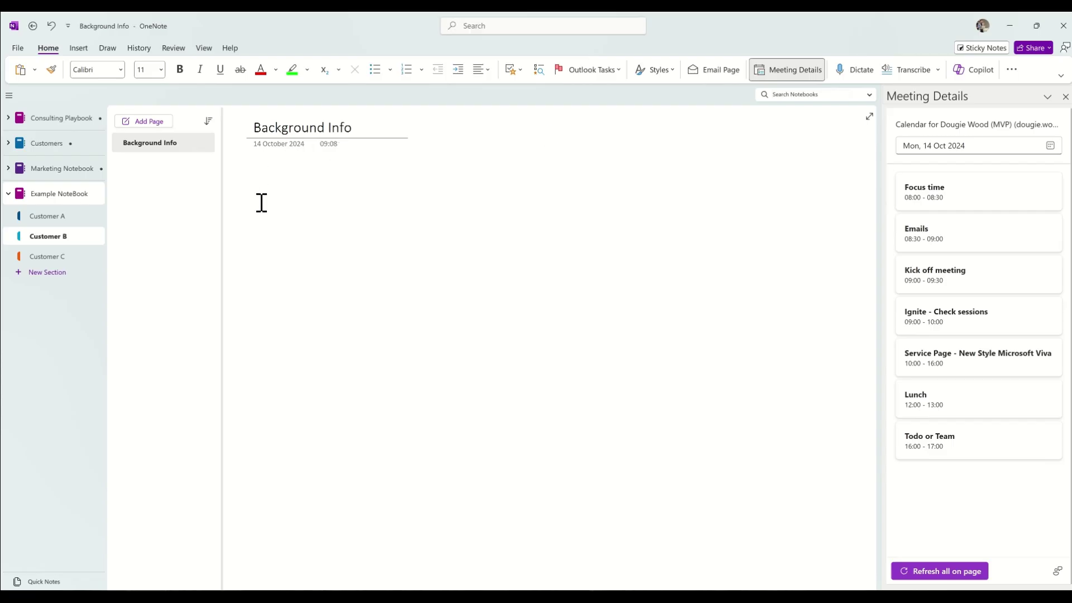
Type 'This is some text' on Background Info, trying then removing bold and underline
{"action": "left_click", "coordinate": [261, 204]}
{"action": "type", "text": "This is some text"}
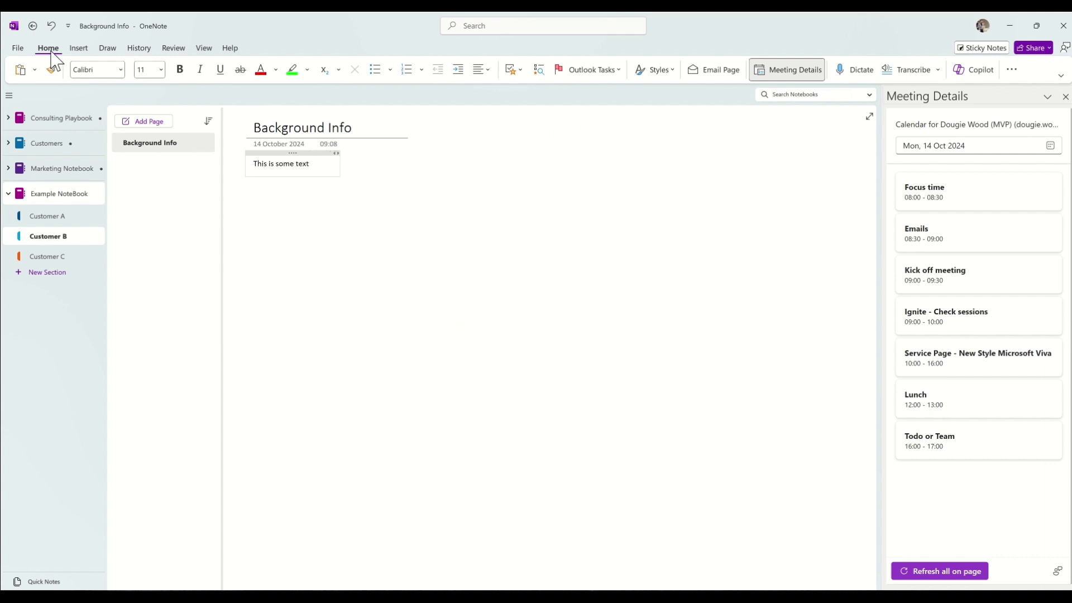
{"action": "left_click_drag", "start_coordinate": [317, 171], "coordinate": [254, 162]}
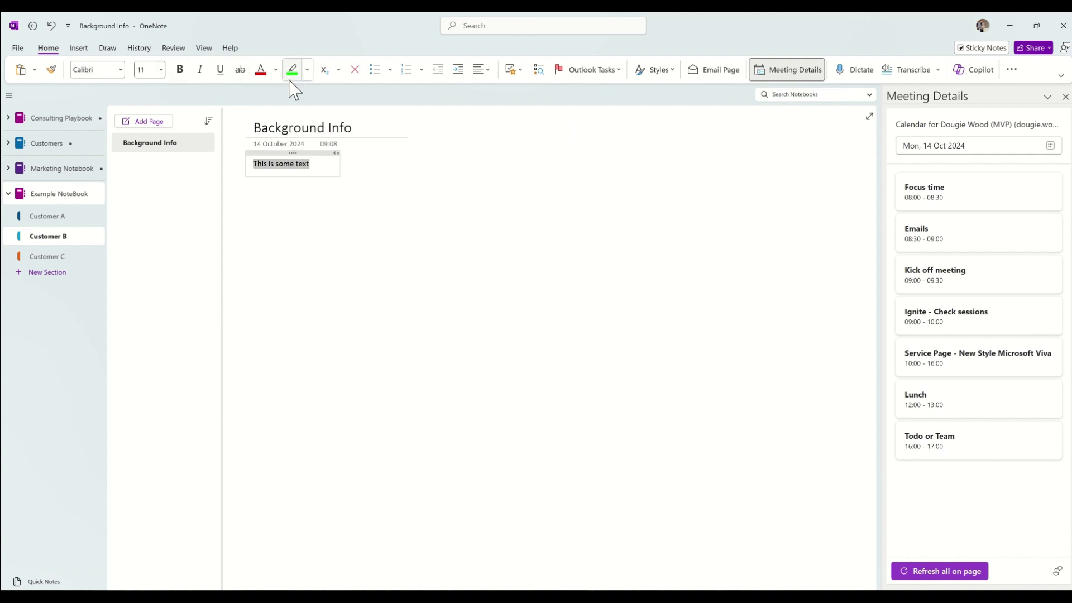
{"action": "left_click", "coordinate": [180, 70]}
{"action": "left_click", "coordinate": [220, 70]}
{"action": "left_click", "coordinate": [180, 70]}
{"action": "left_click", "coordinate": [220, 69]}
Make the line numbered item 1 and show the full list of note tags
{"action": "left_click", "coordinate": [375, 73]}
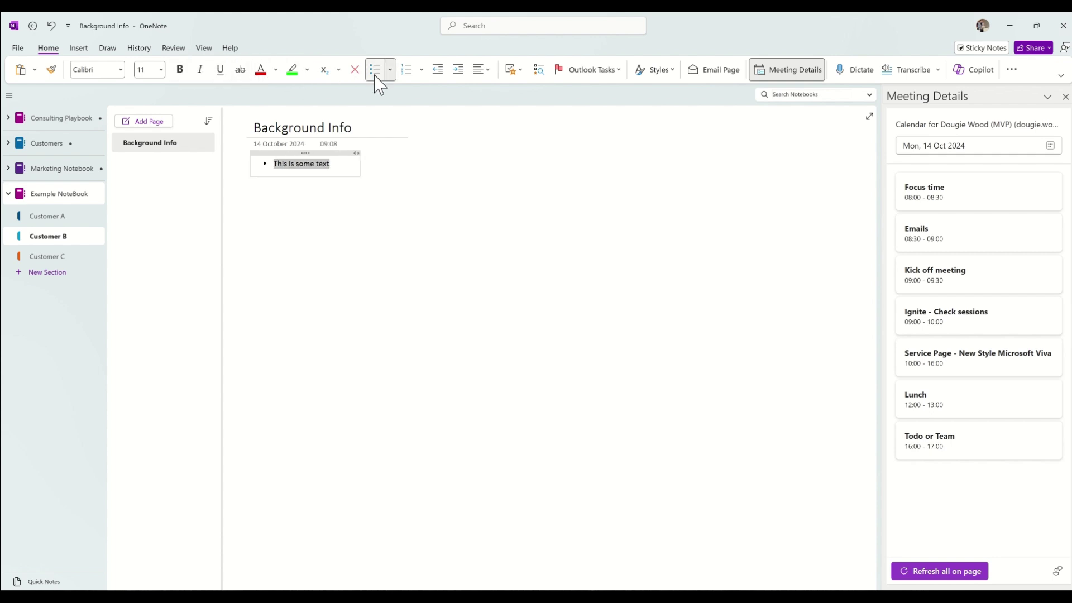
{"action": "left_click", "coordinate": [410, 71]}
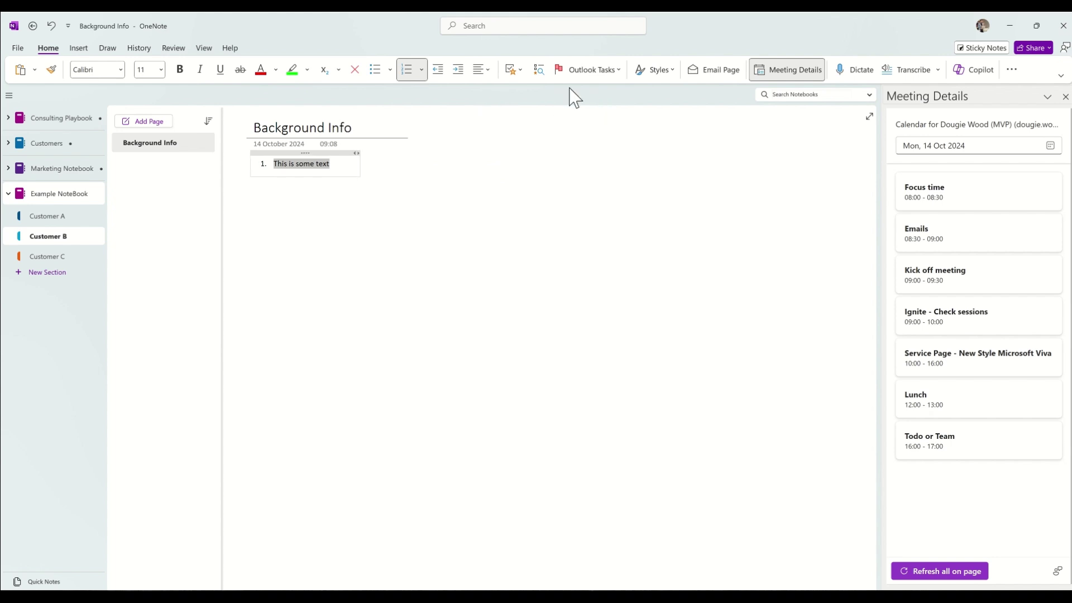
{"action": "left_click", "coordinate": [523, 71]}
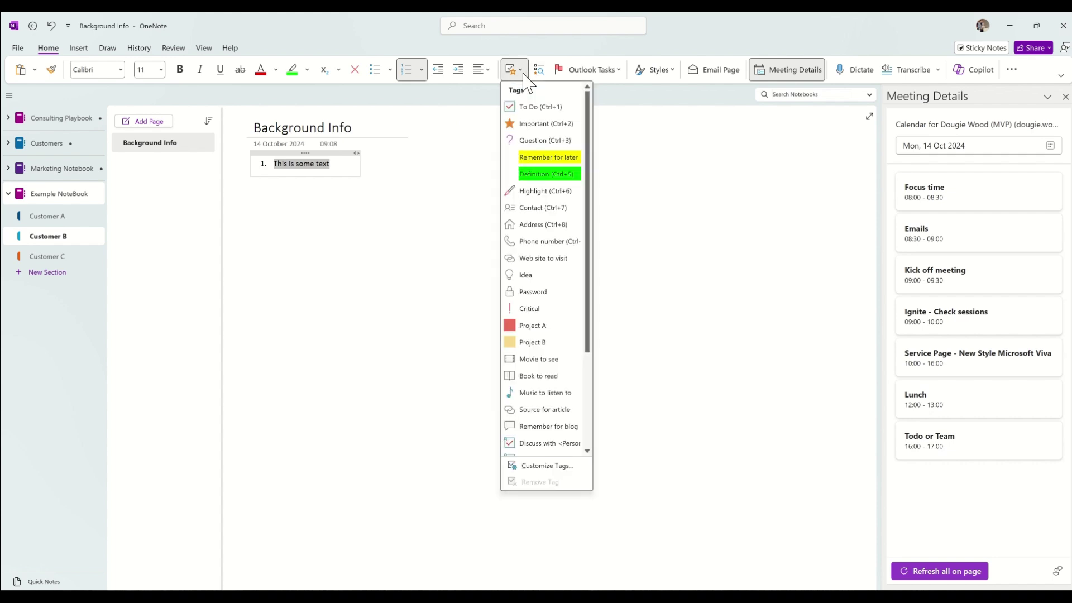
Tag the first line To Do and add numbered to-do lines Action 1, Action 2, Action 3
{"action": "left_click", "coordinate": [534, 108]}
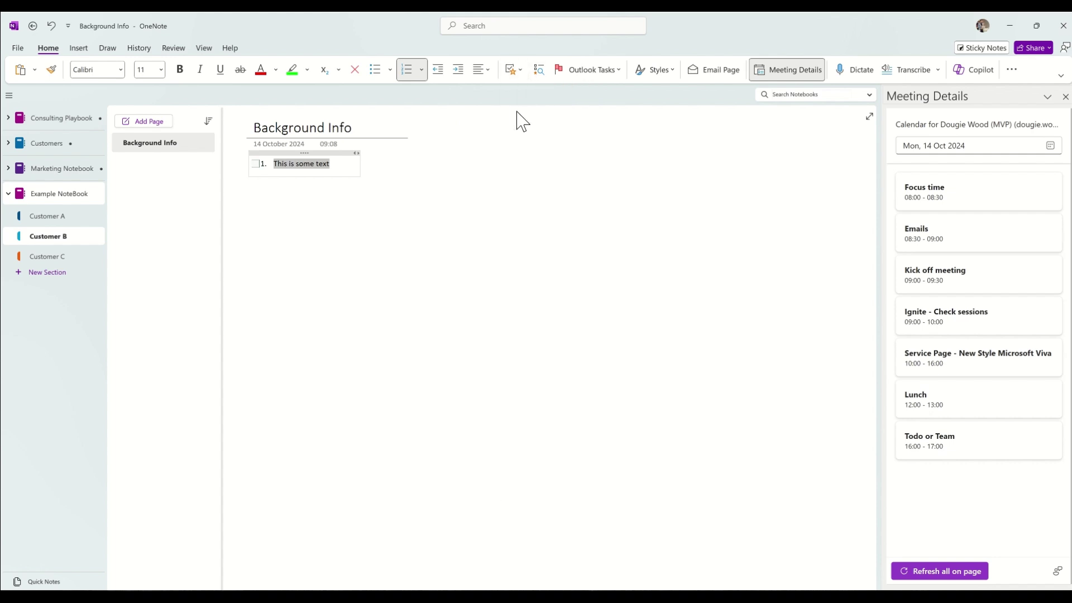
{"action": "left_click", "coordinate": [338, 166]}
{"action": "key", "text": "Return"}
{"action": "type", "text": "Action 1"}
{"action": "key", "text": "Return"}
{"action": "type", "text": "Afti"}
{"action": "key", "text": "BackSpace"}
{"action": "key", "text": "BackSpace"}
{"action": "key", "text": "BackSpace"}
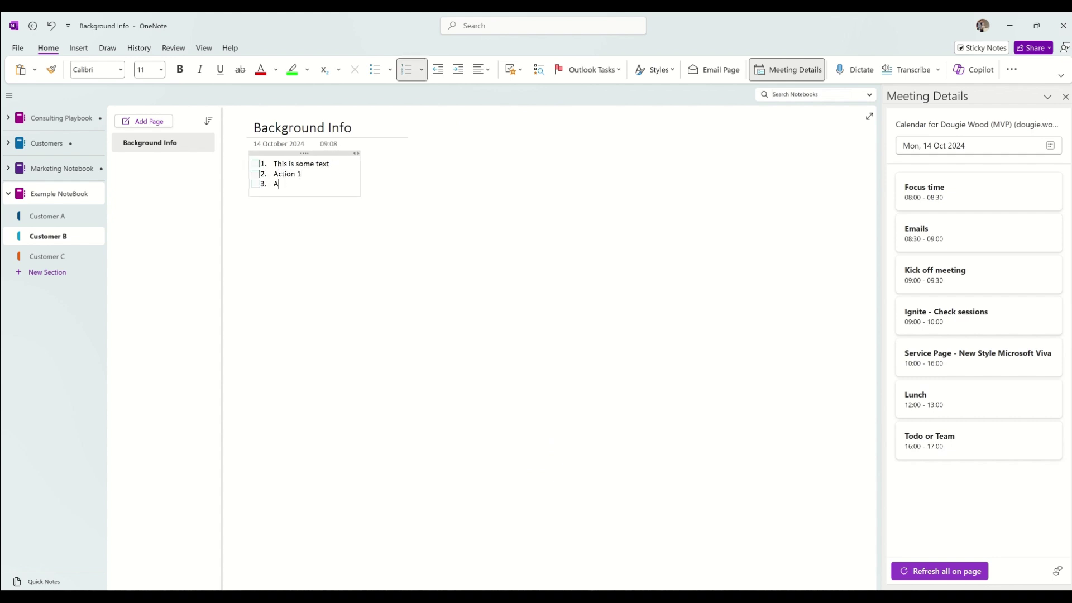
{"action": "type", "text": "ction 2"}
{"action": "key", "text": "Return"}
{"action": "type", "text": "Action 3"}
Tick every to-do item except Action 1, then open and close the tags list
{"action": "left_click", "coordinate": [256, 165]}
{"action": "left_click", "coordinate": [256, 184]}
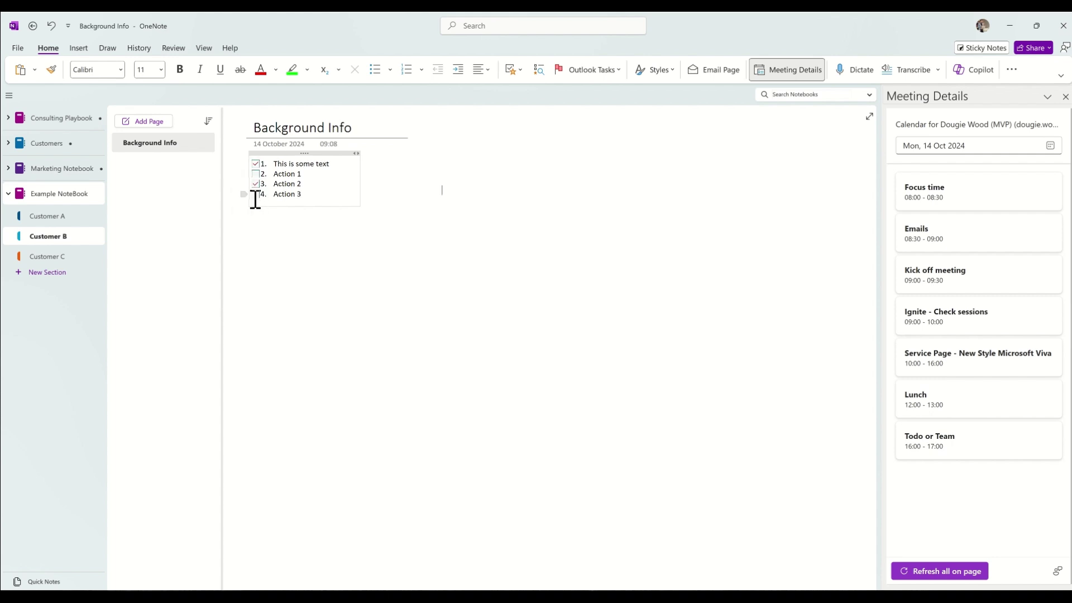
{"action": "left_click", "coordinate": [256, 194]}
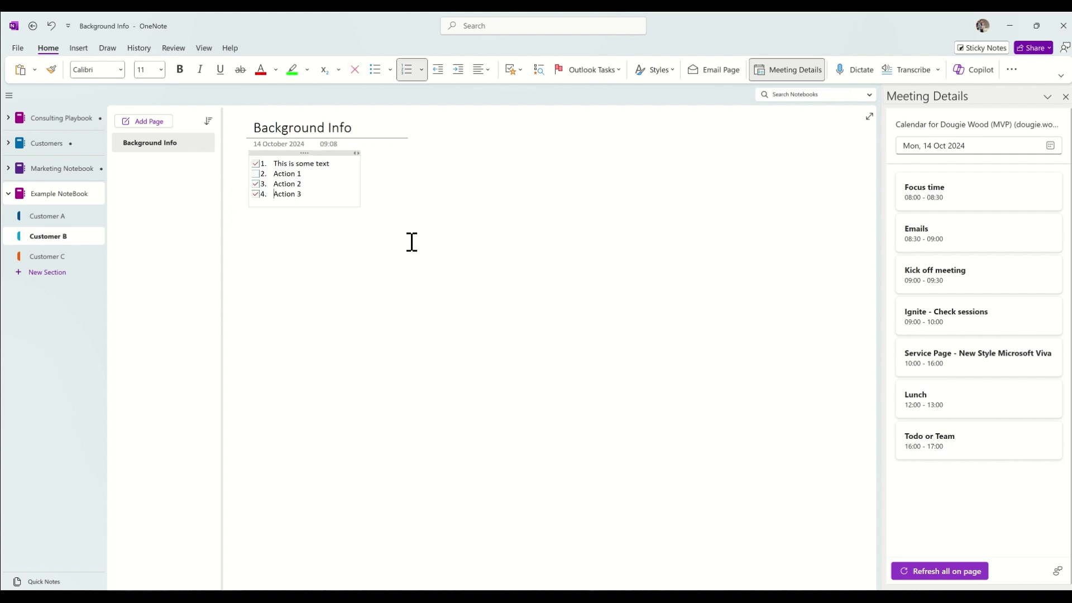
{"action": "left_click", "coordinate": [334, 203]}
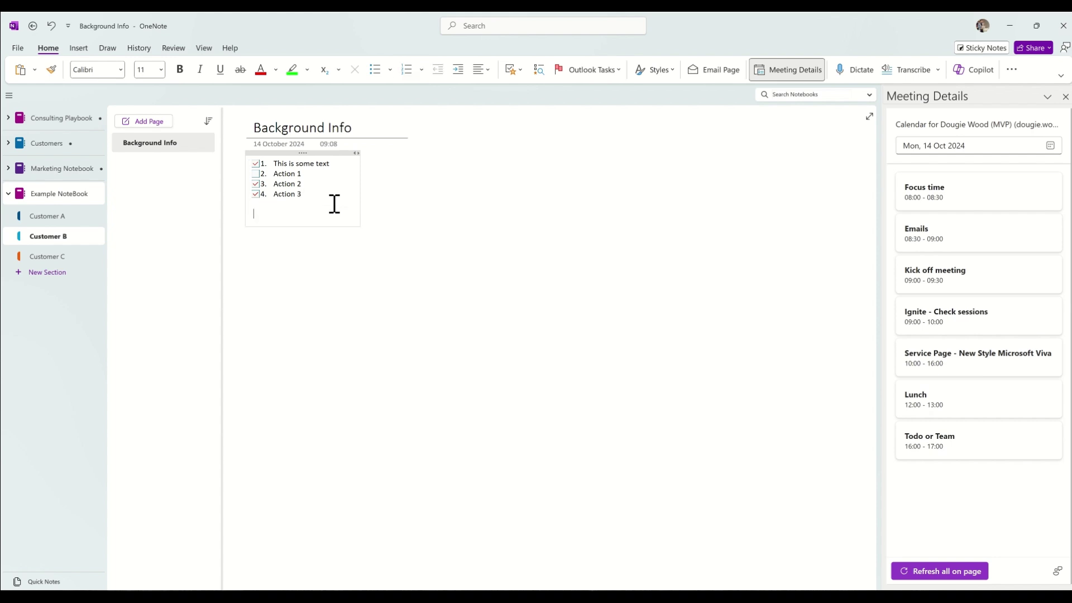
{"action": "left_click", "coordinate": [521, 70]}
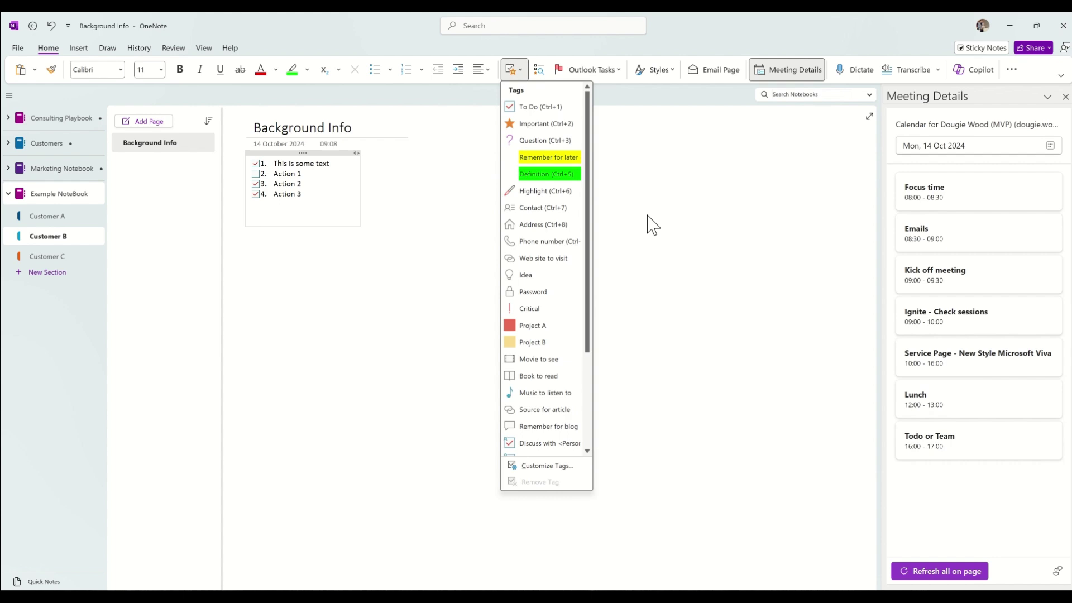
{"action": "left_click", "coordinate": [774, 265]}
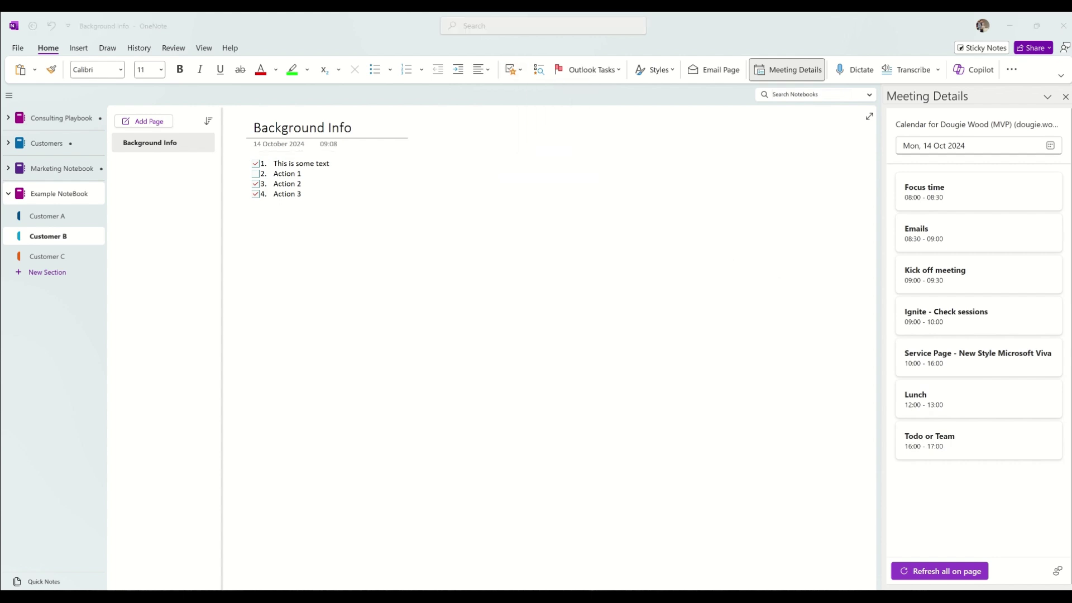
Draw a red ink scribble on the page and paste the channel banner image
{"action": "left_click", "coordinate": [107, 49]}
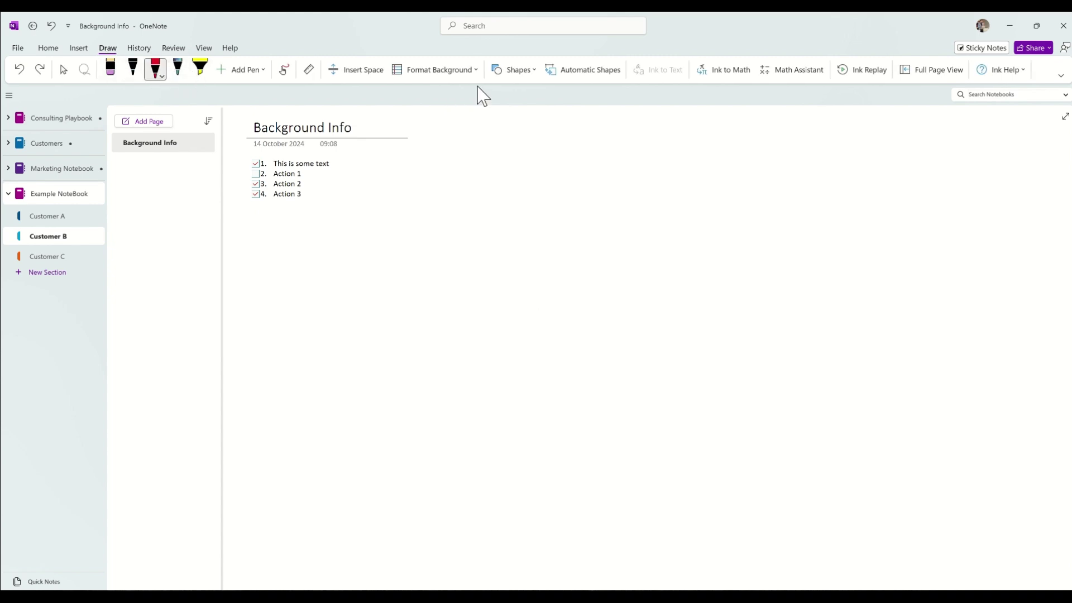
{"action": "mouse_move", "coordinate": [536, 182]}
{"action": "left_mouse_down"}
{"action": "mouse_move", "coordinate": [671, 212]}
{"action": "mouse_move", "coordinate": [689, 247]}
{"action": "left_mouse_up"}
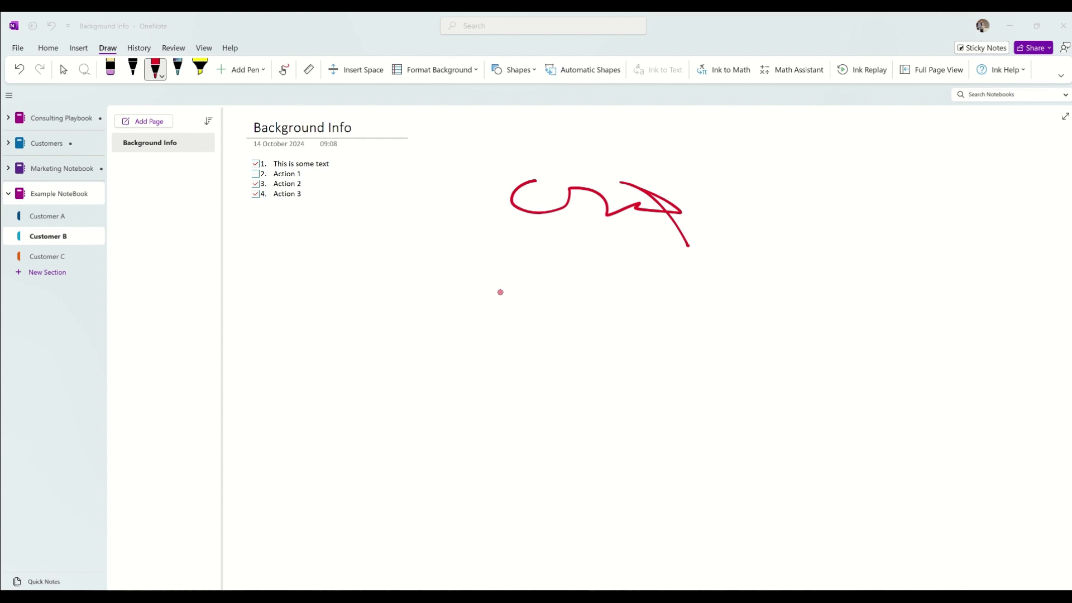
{"action": "left_click", "coordinate": [505, 296]}
{"action": "key", "text": "ctrl+v"}
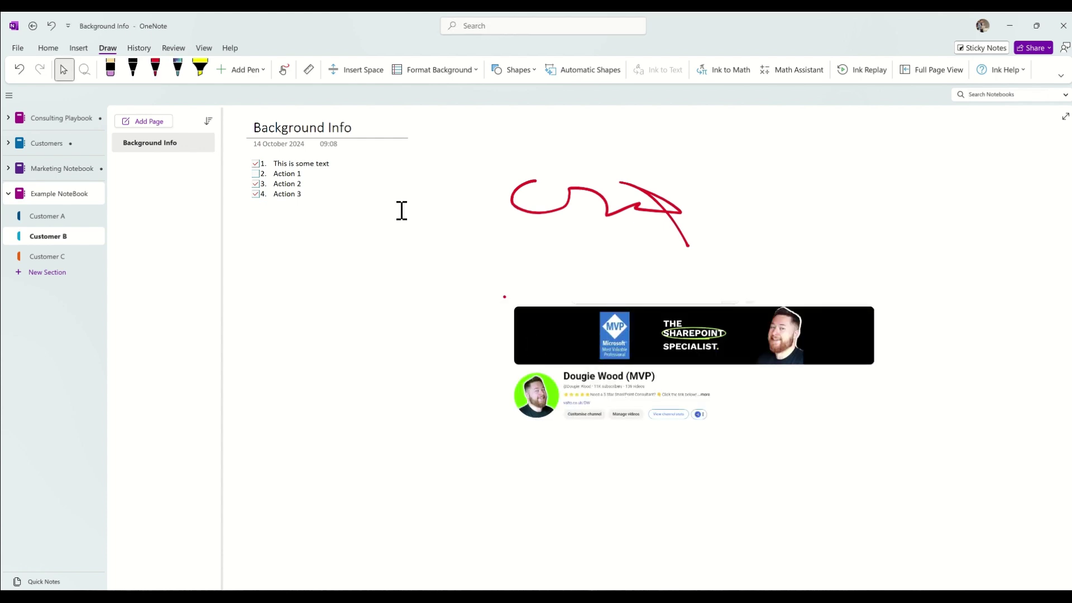
Draw a red ink arrow pointing at the channel name on the banner
{"action": "left_click", "coordinate": [155, 70]}
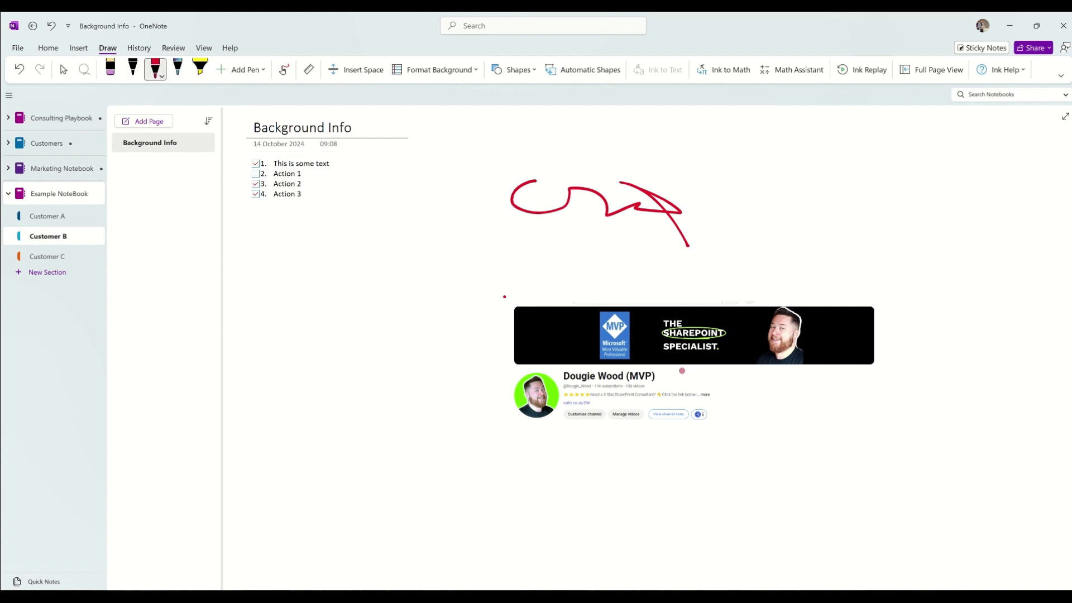
{"action": "mouse_move", "coordinate": [682, 371]}
{"action": "left_mouse_down"}
{"action": "mouse_move", "coordinate": [701, 392]}
{"action": "mouse_move", "coordinate": [815, 337]}
{"action": "left_mouse_up"}
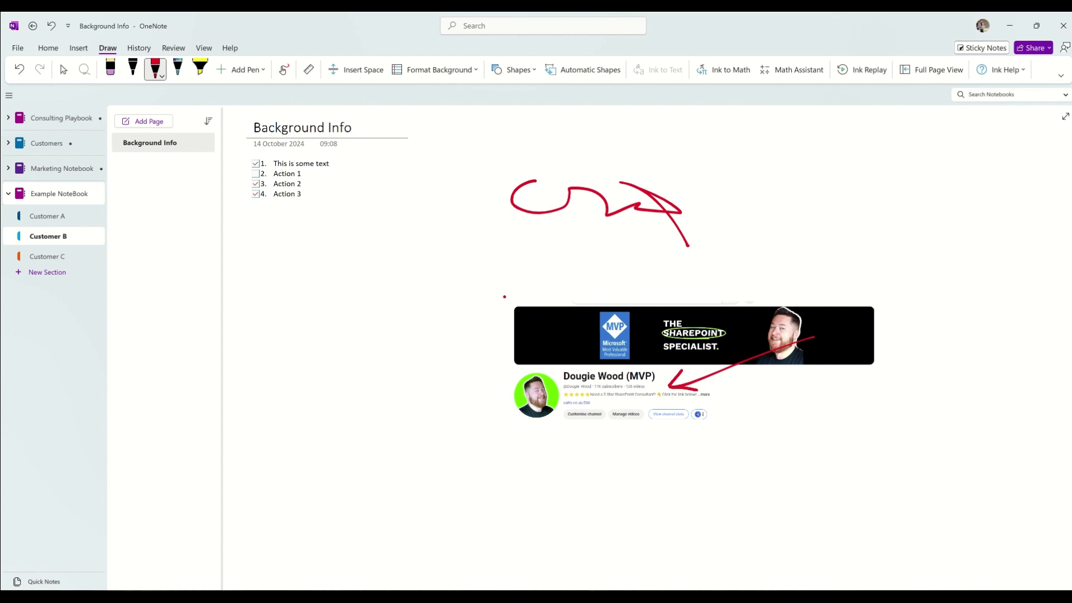
{"action": "key", "text": "alt+n"}
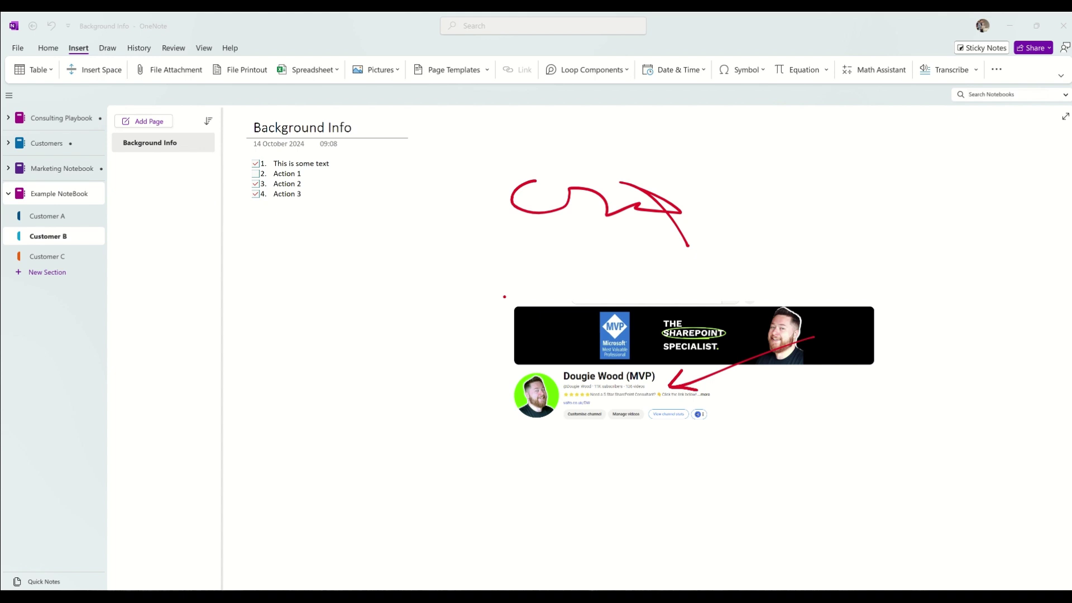
Insert a 4×5 table beside the banner, then add a new blank page with Ctrl+N
{"action": "left_click", "coordinate": [47, 70]}
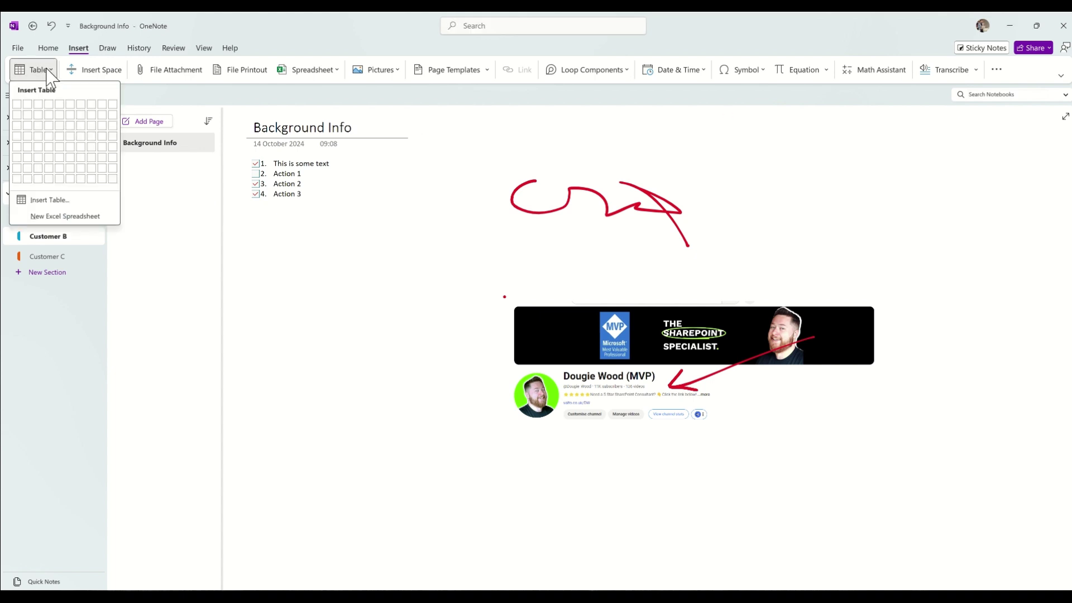
{"action": "left_click", "coordinate": [49, 148]}
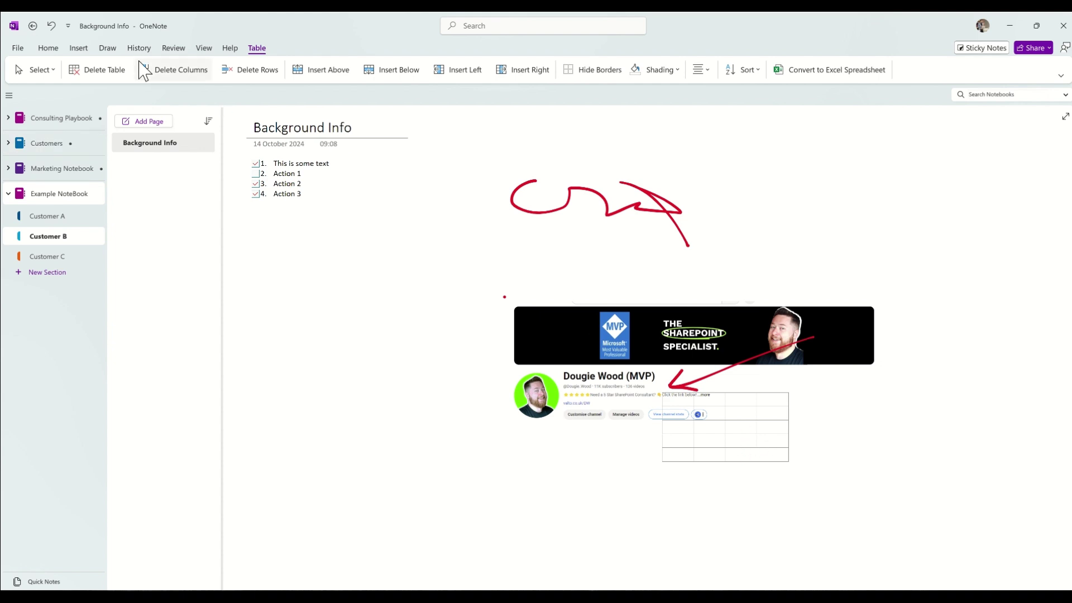
{"action": "left_click", "coordinate": [77, 48]}
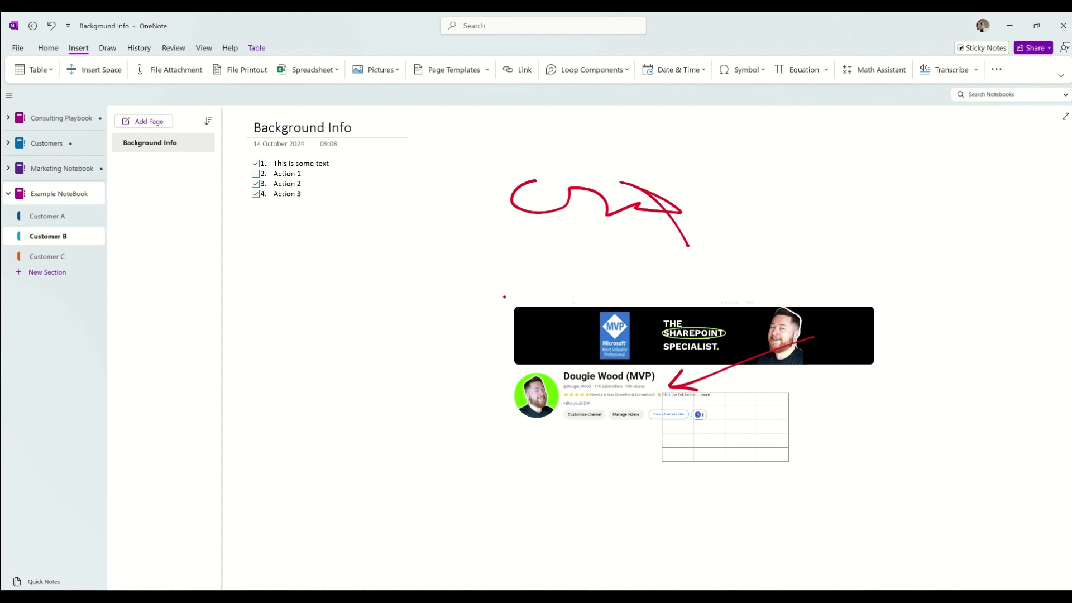
{"action": "key", "text": "ctrl+n"}
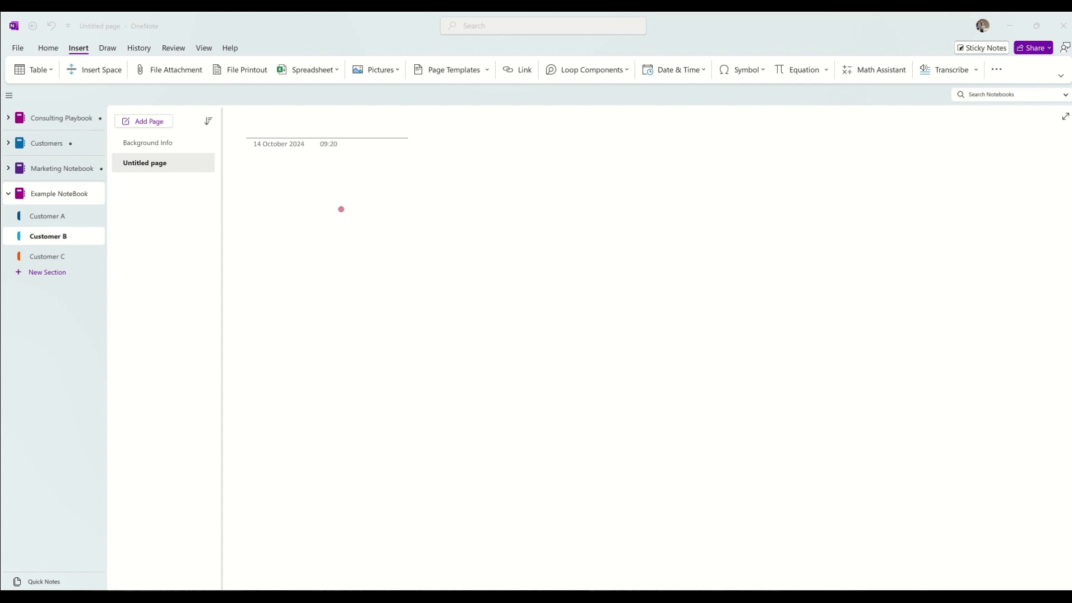
Insert the Kick off meeting details from today's calendar and expand its Participants (3) list
{"action": "left_click", "coordinate": [51, 50]}
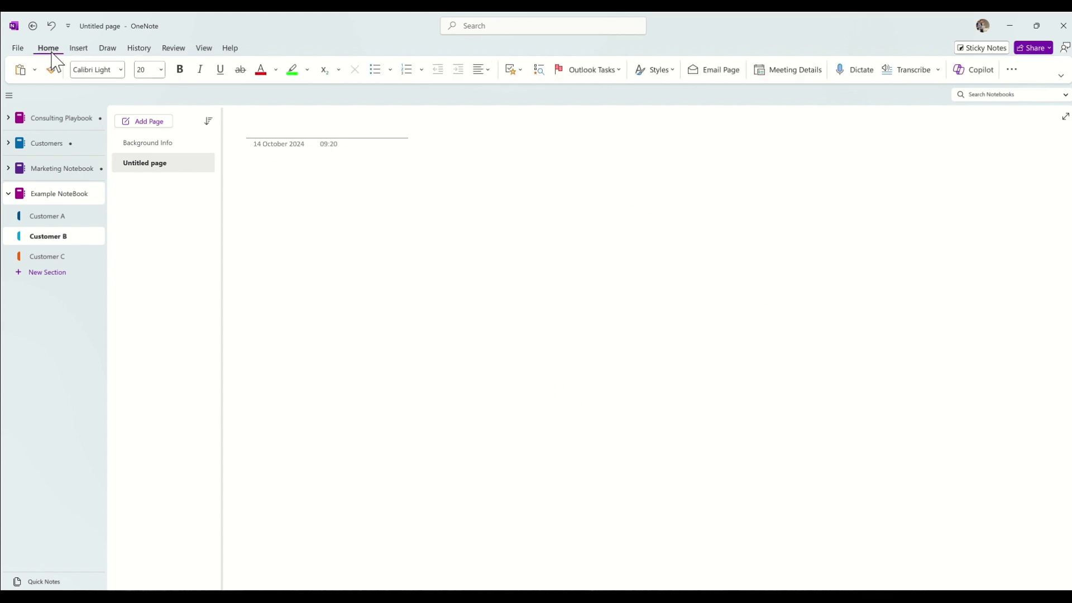
{"action": "left_click", "coordinate": [788, 73]}
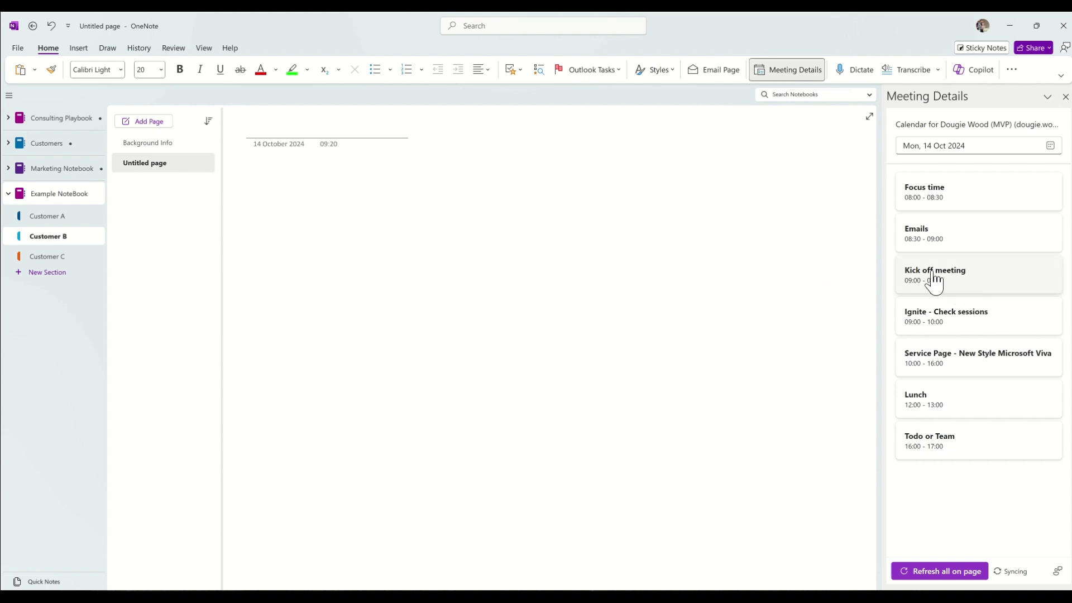
{"action": "left_click", "coordinate": [954, 277]}
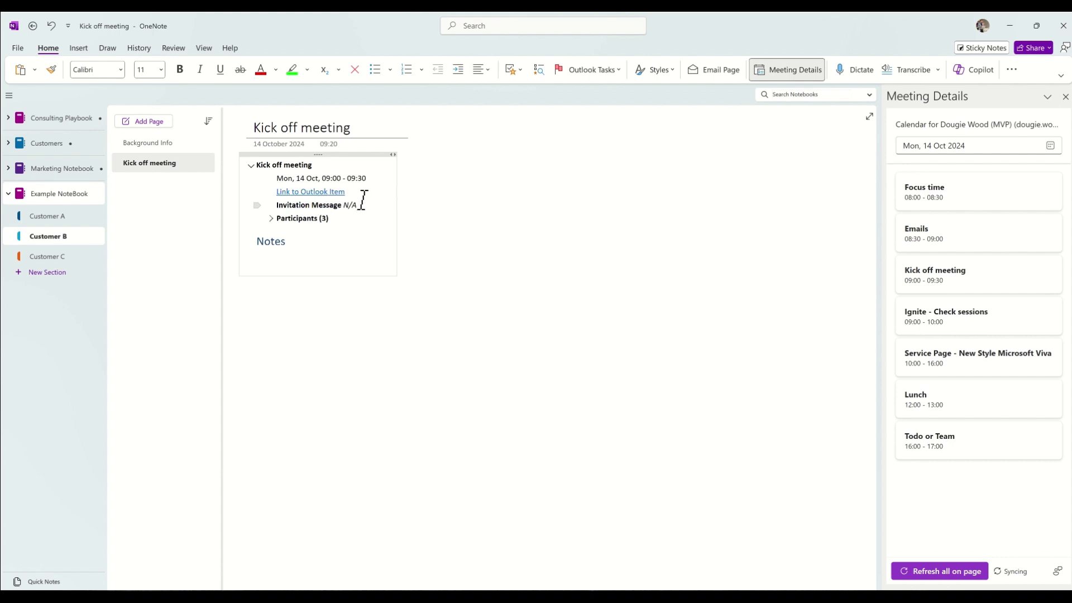
{"action": "left_click", "coordinate": [272, 220]}
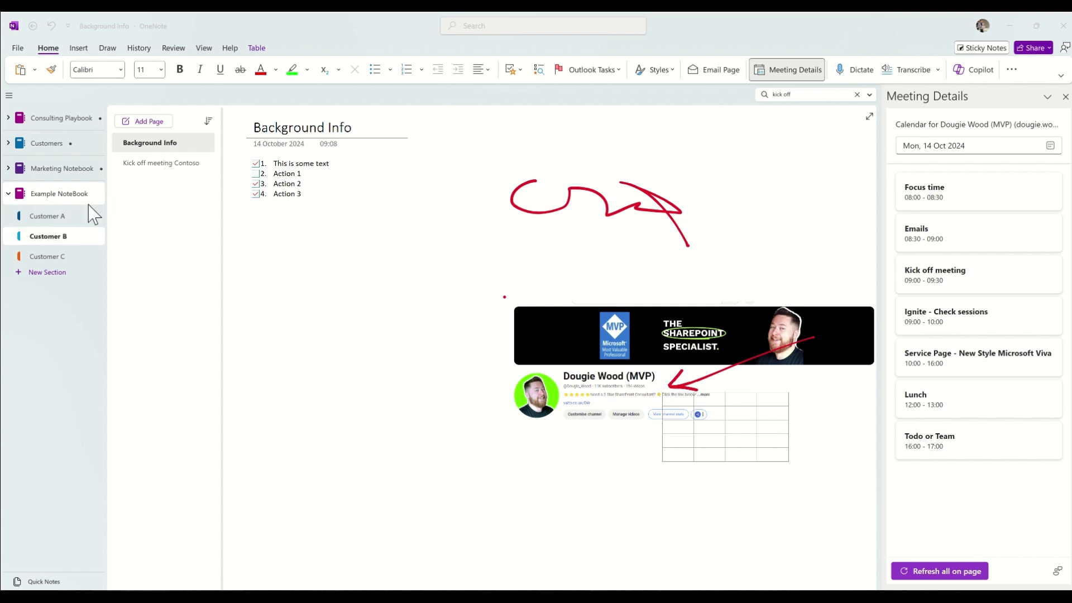
Search all notebooks for 'kick off' and open the Kick off meeting Contoso page
{"action": "left_click", "coordinate": [503, 24]}
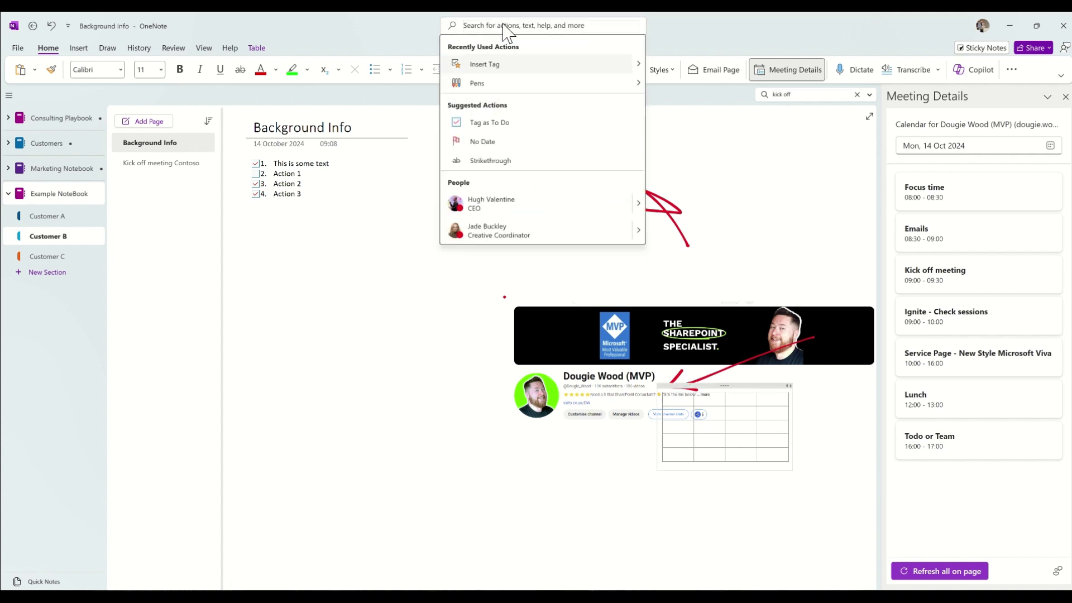
{"action": "type", "text": "kick off"}
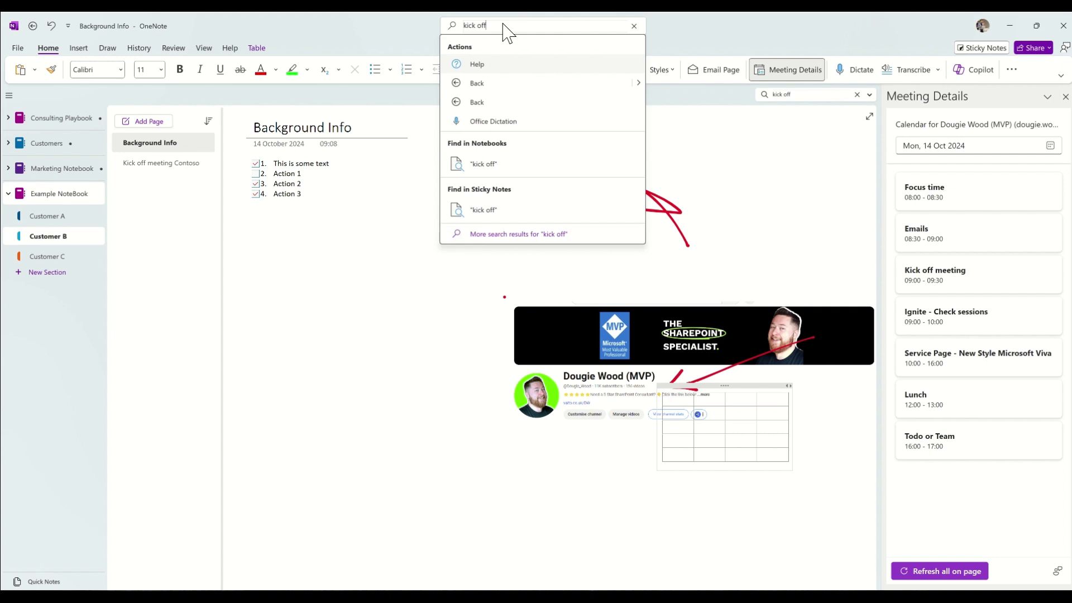
{"action": "left_click", "coordinate": [486, 164]}
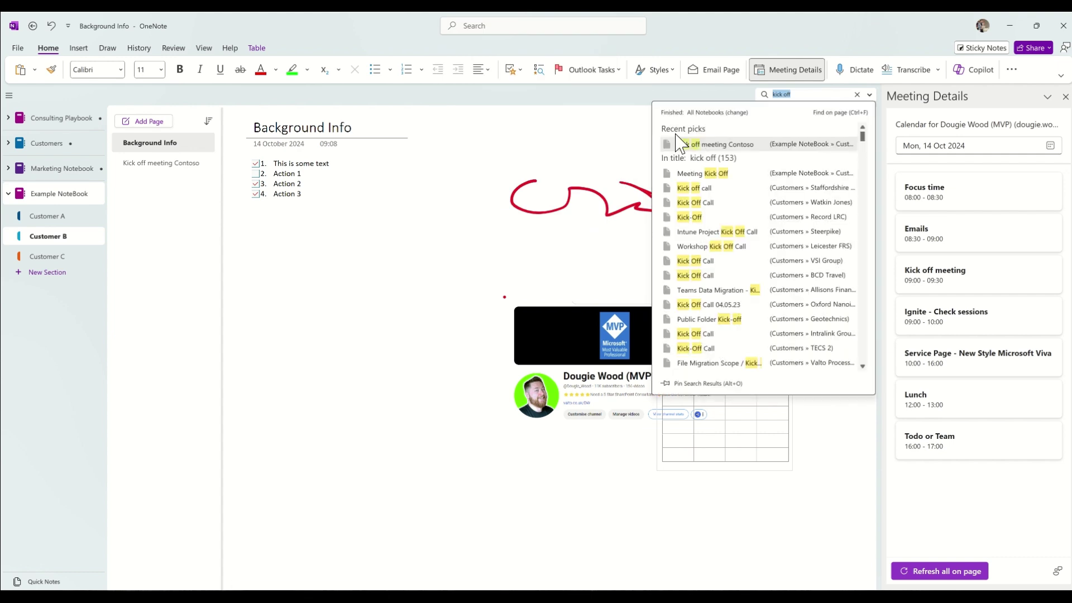
{"action": "left_click", "coordinate": [714, 147]}
{"action": "left_click", "coordinate": [563, 241]}
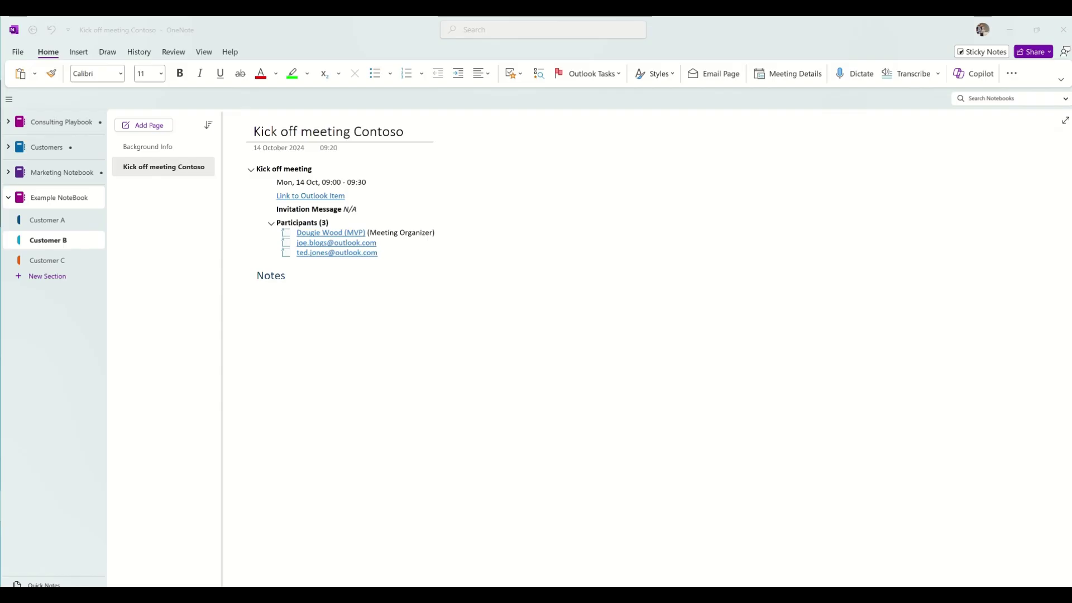
Bring up the Share menu for Example NoteBook from the Kick off meeting Contoso page
{"action": "left_click", "coordinate": [1039, 54]}
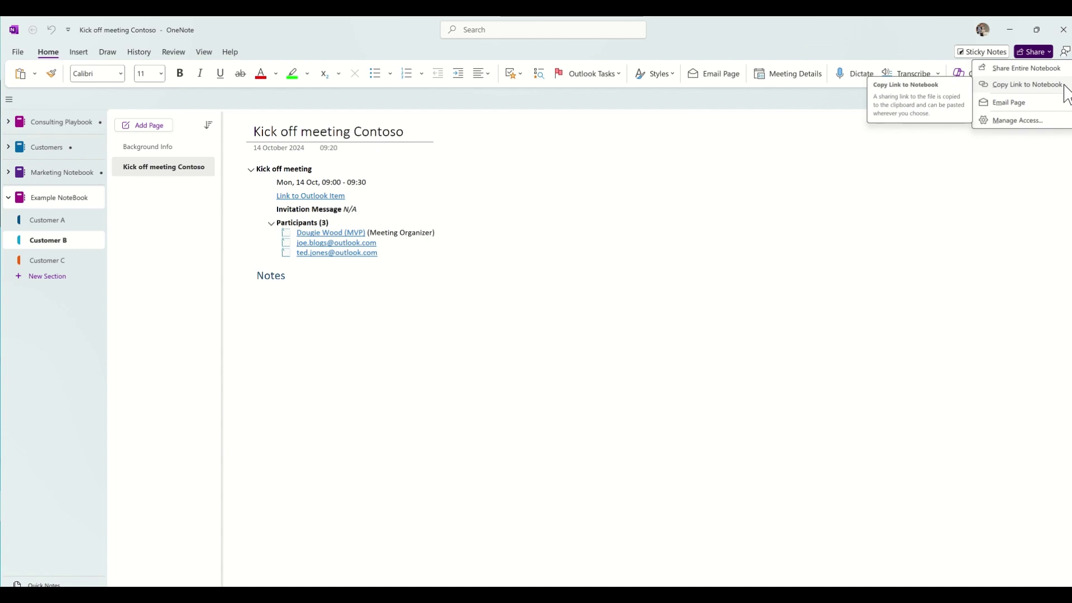
{"action": "left_click", "coordinate": [641, 250]}
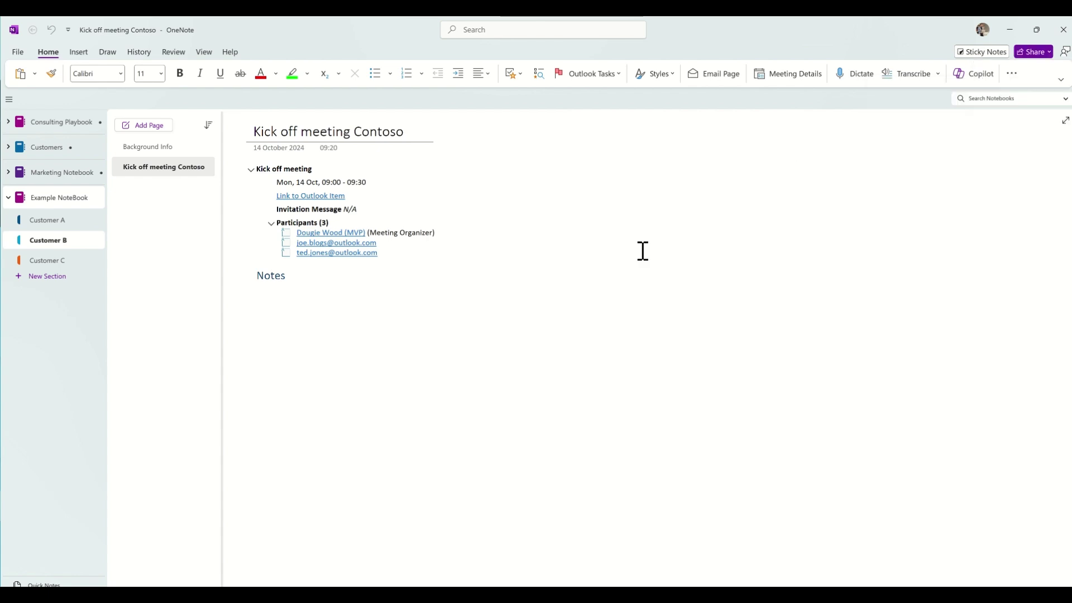
{"action": "left_click", "coordinate": [176, 163]}
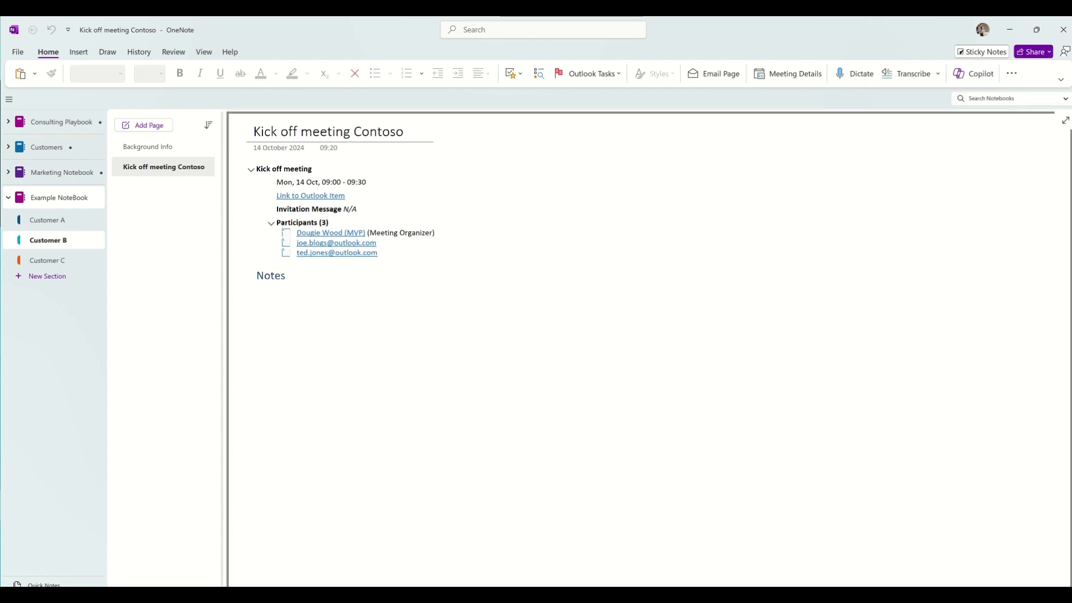
{"action": "left_click", "coordinate": [1036, 52]}
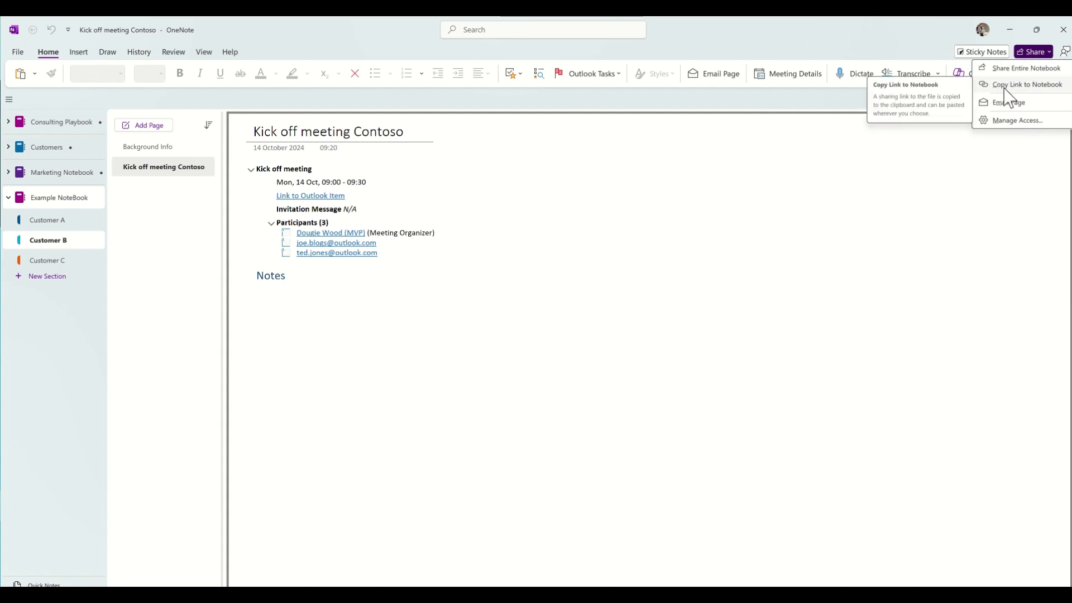
{"action": "key", "text": "Escape"}
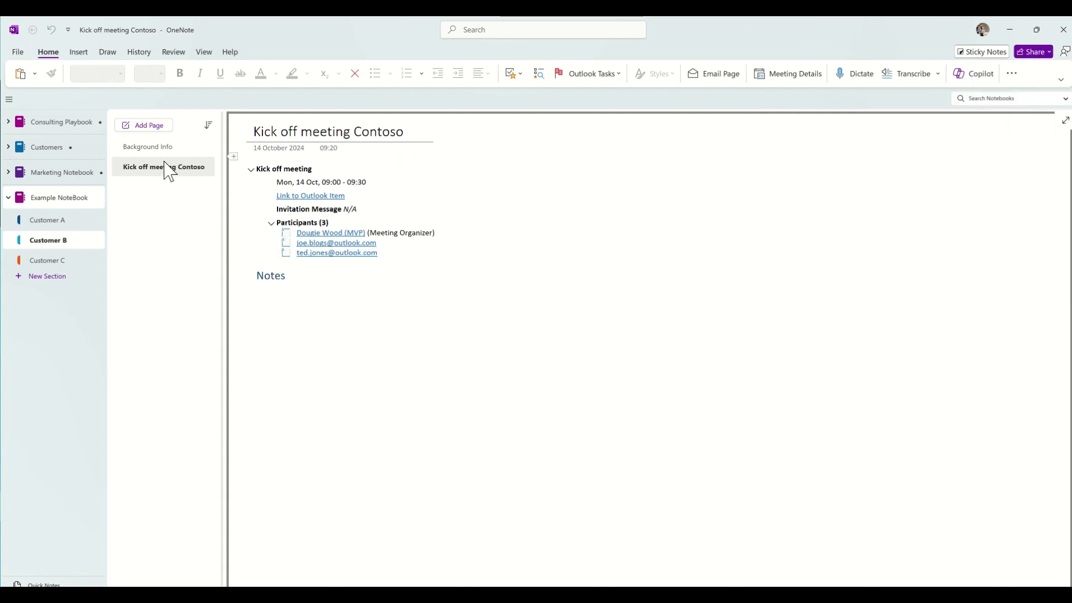
{"action": "right_click", "coordinate": [169, 171]}
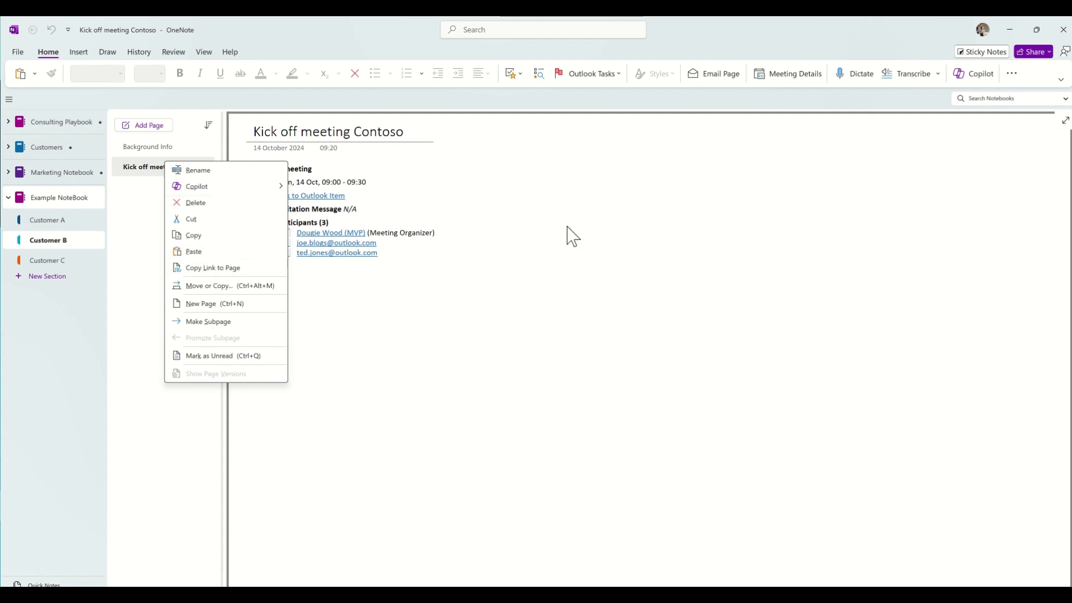
{"action": "left_click", "coordinate": [705, 193]}
{"action": "left_click", "coordinate": [1043, 58]}
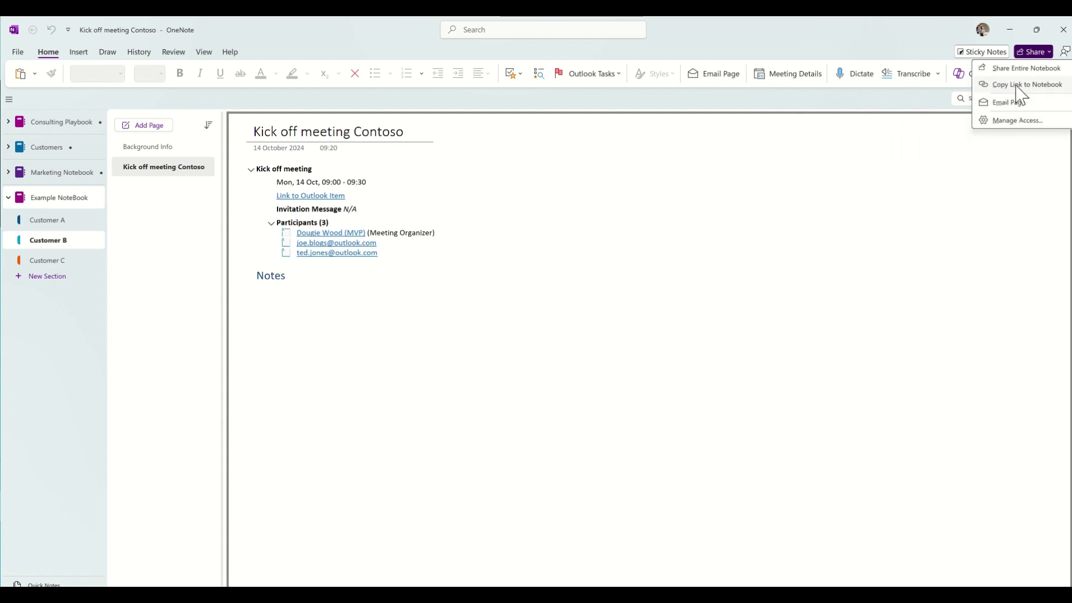
Copy a notebook link set to Anyone with Can edit permission and apply the settings
{"action": "left_click", "coordinate": [1049, 95]}
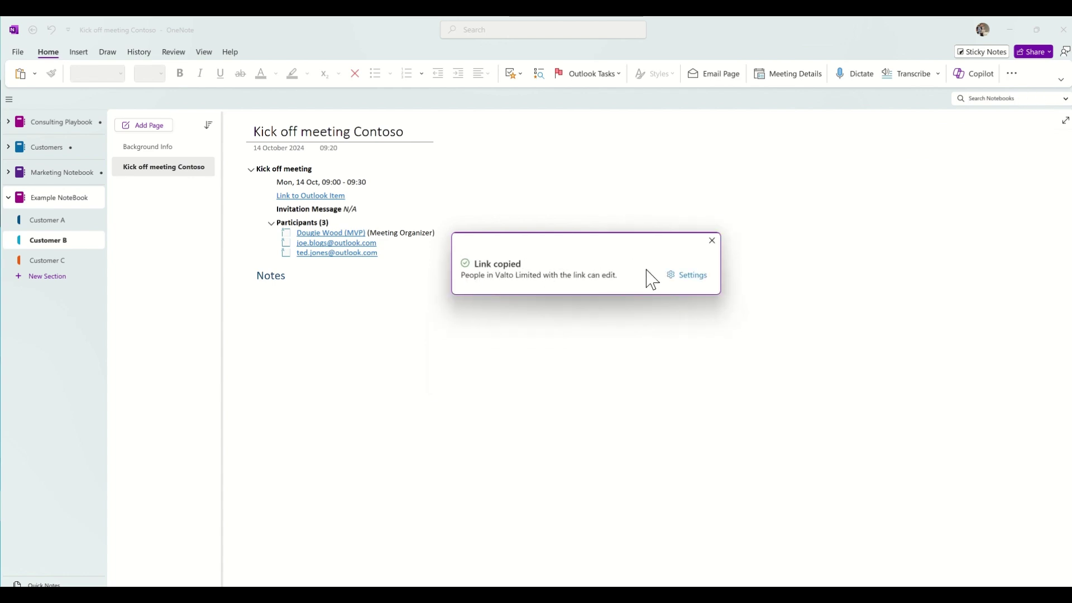
{"action": "left_click", "coordinate": [691, 277]}
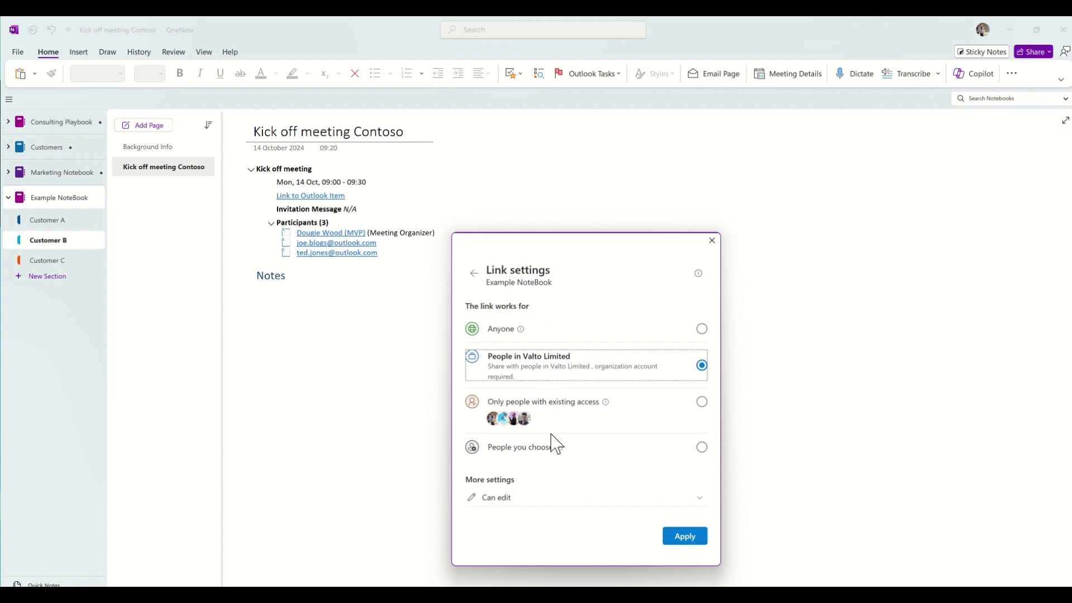
{"action": "left_click", "coordinate": [702, 330]}
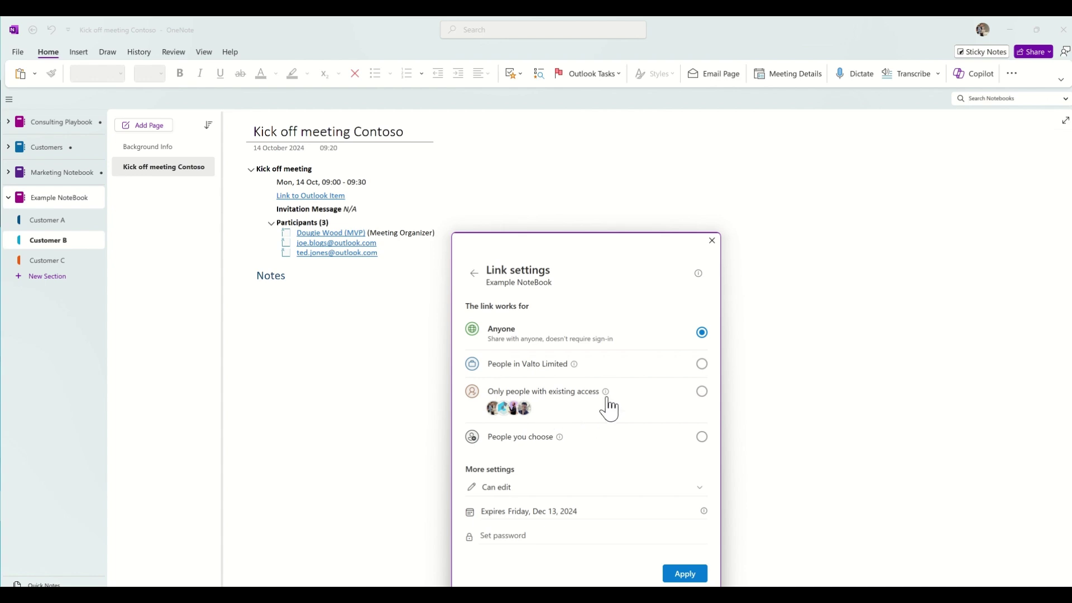
{"action": "left_click", "coordinate": [701, 439]}
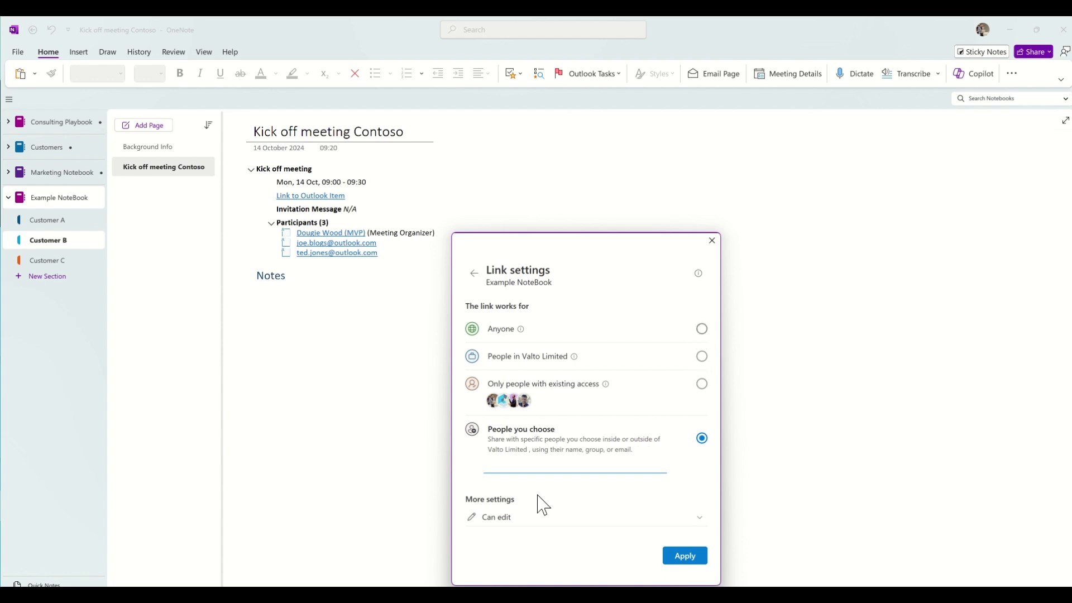
{"action": "left_click", "coordinate": [647, 517]}
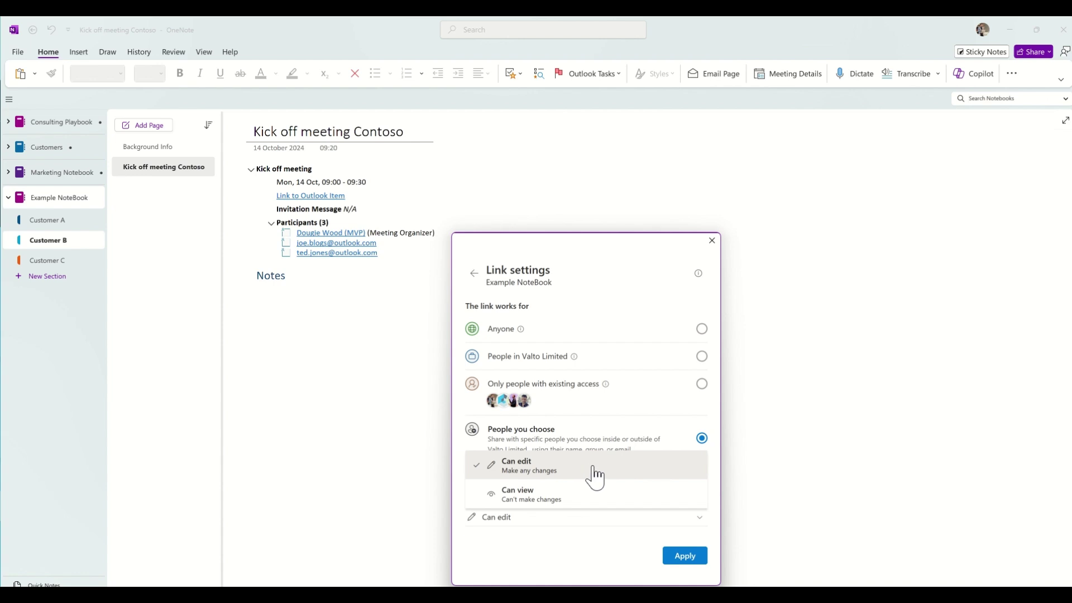
{"action": "left_click", "coordinate": [570, 521]}
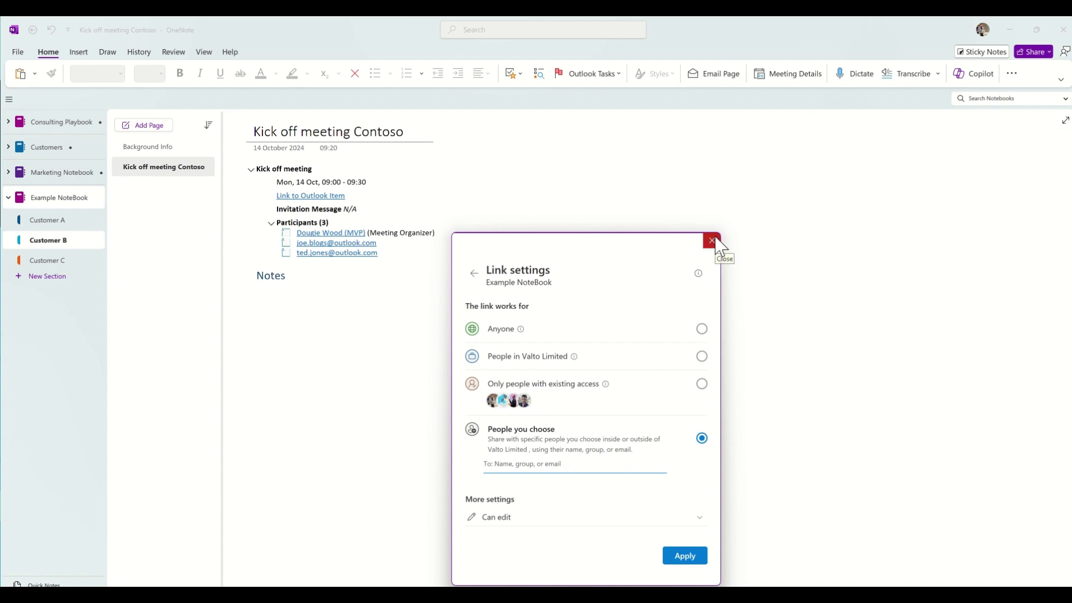
{"action": "left_click", "coordinate": [703, 329]}
{"action": "left_click", "coordinate": [685, 573]}
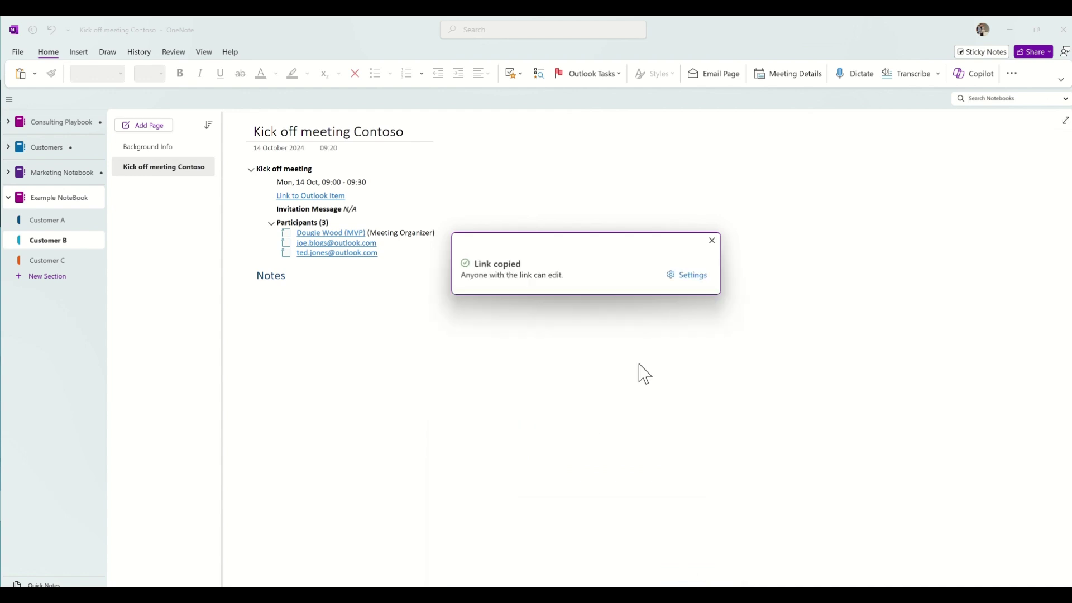
Dismiss the Link copied box, paste the notebook link onto the page, then undo the paste
{"action": "left_click", "coordinate": [713, 240]}
{"action": "left_click", "coordinate": [483, 356]}
{"action": "key", "text": "ctrl+v"}
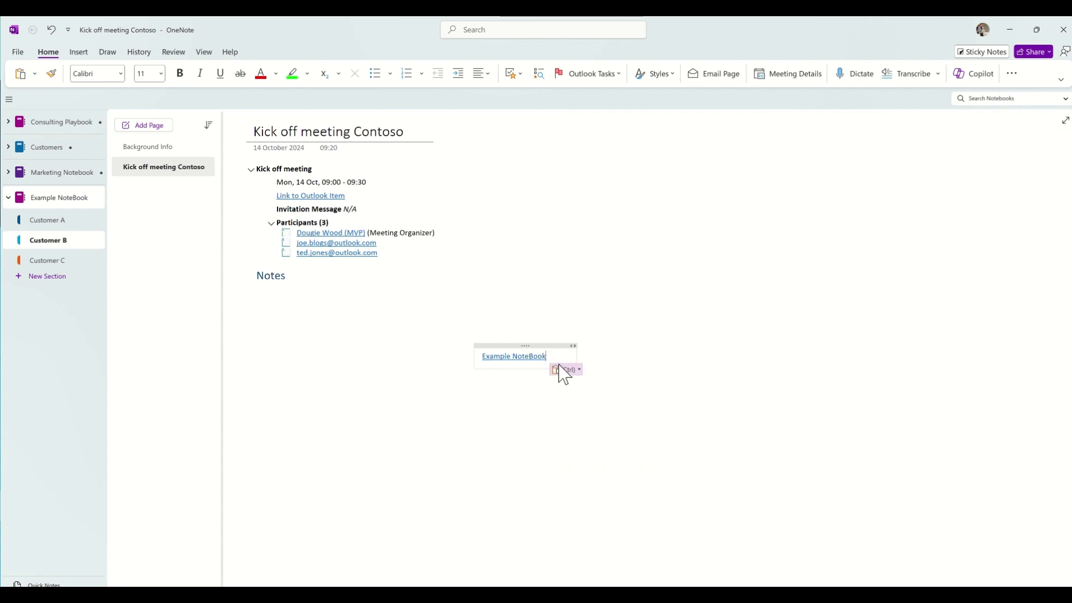
{"action": "key", "text": "ctrl+z"}
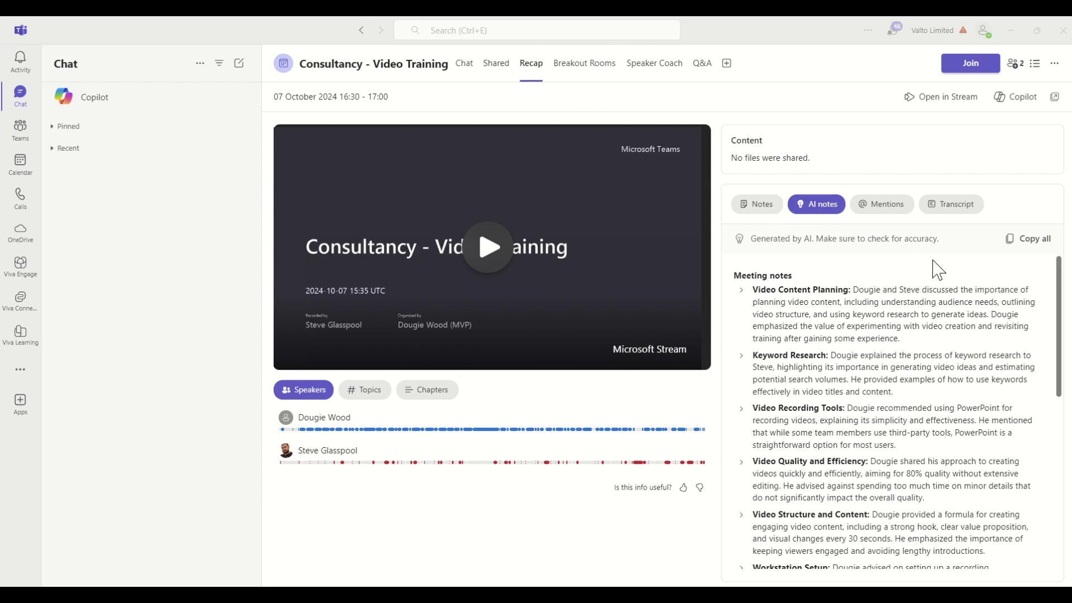
Copy all AI notes from the Consultancy - Video Training recap in Teams
{"action": "left_click", "coordinate": [1033, 246]}
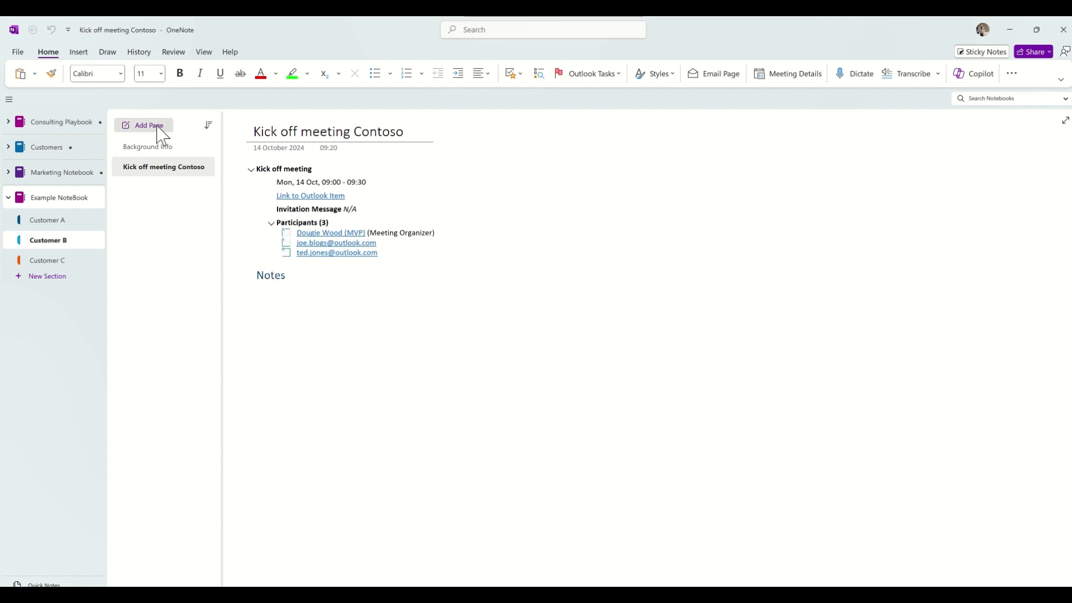
Add a 'Video Training Notes' page in Customer B holding the pasted AI notes, then open Copilot
{"action": "left_click", "coordinate": [157, 127]}
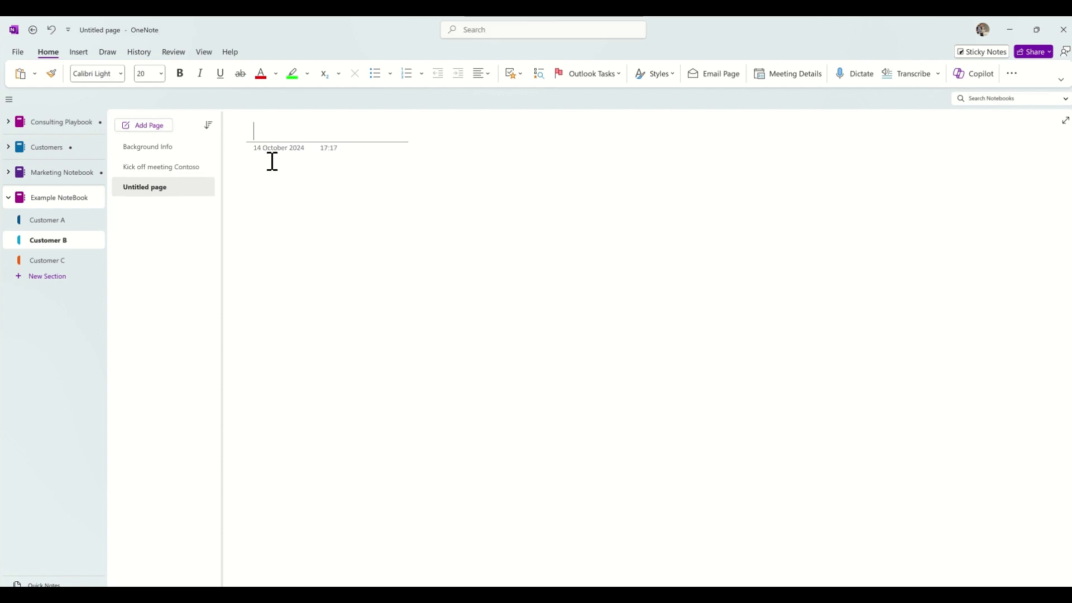
{"action": "type", "text": "Video Tra"}
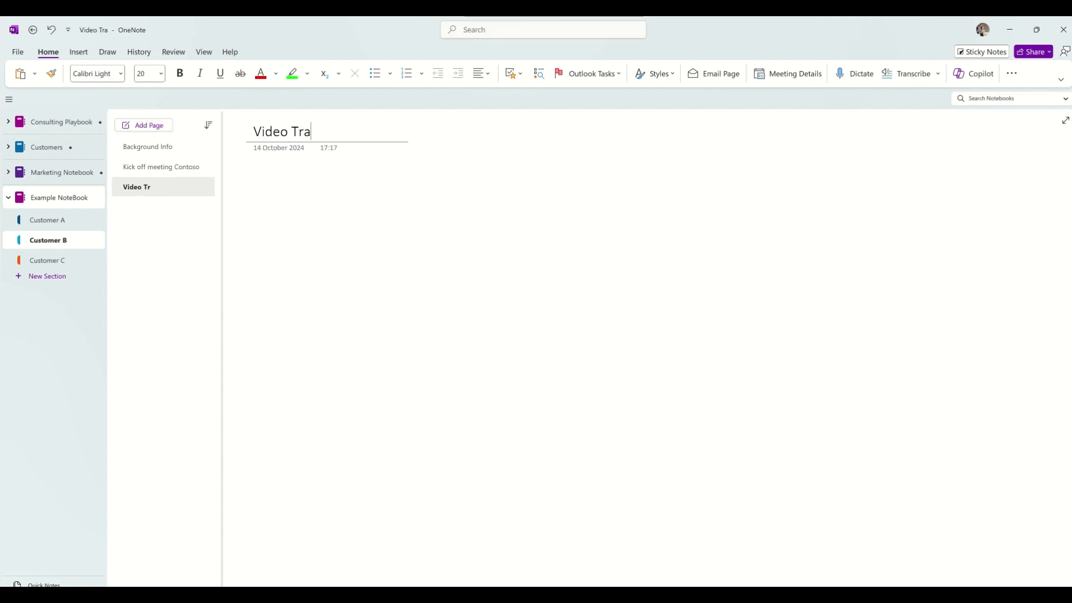
{"action": "type", "text": "ining Notes"}
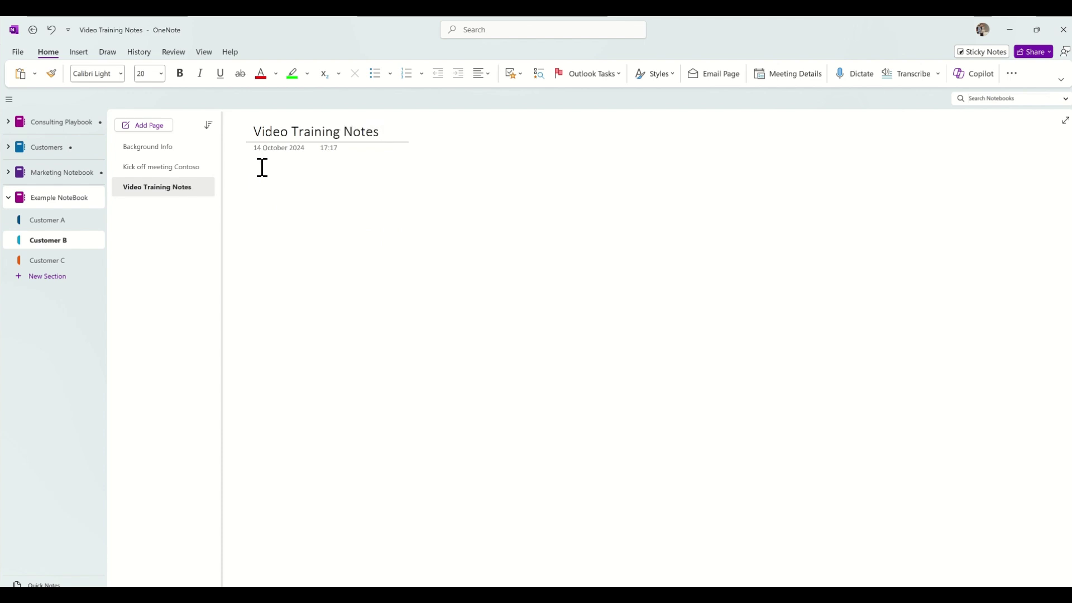
{"action": "left_click", "coordinate": [247, 184]}
{"action": "key", "text": "ctrl+v"}
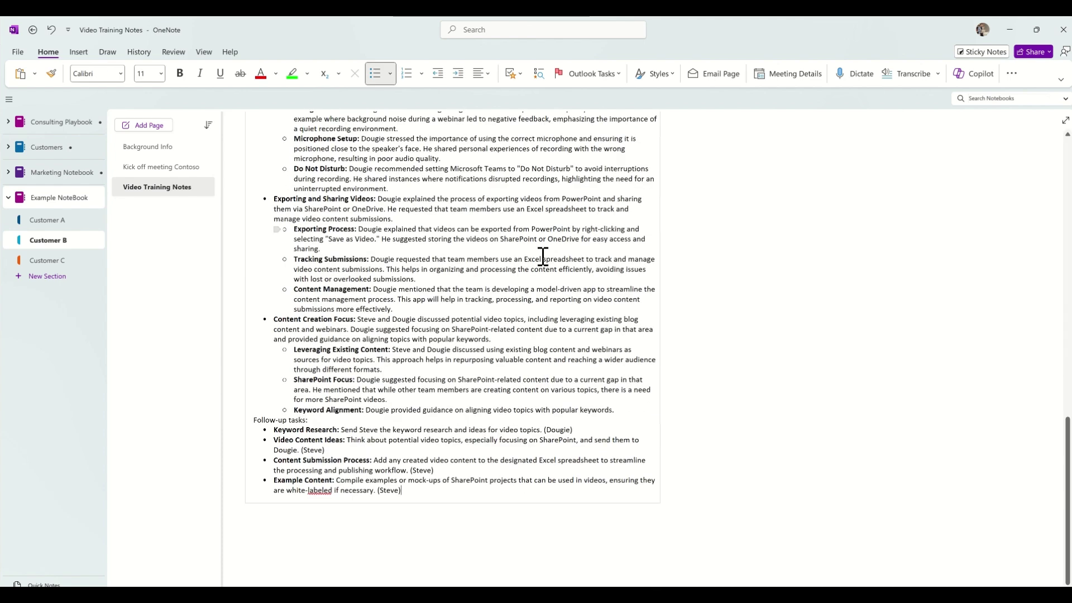
{"action": "scroll", "coordinate": [546, 260], "scroll_direction": "up", "scroll_amount": 10}
{"action": "scroll", "coordinate": [547, 260], "scroll_direction": "up", "scroll_amount": 3}
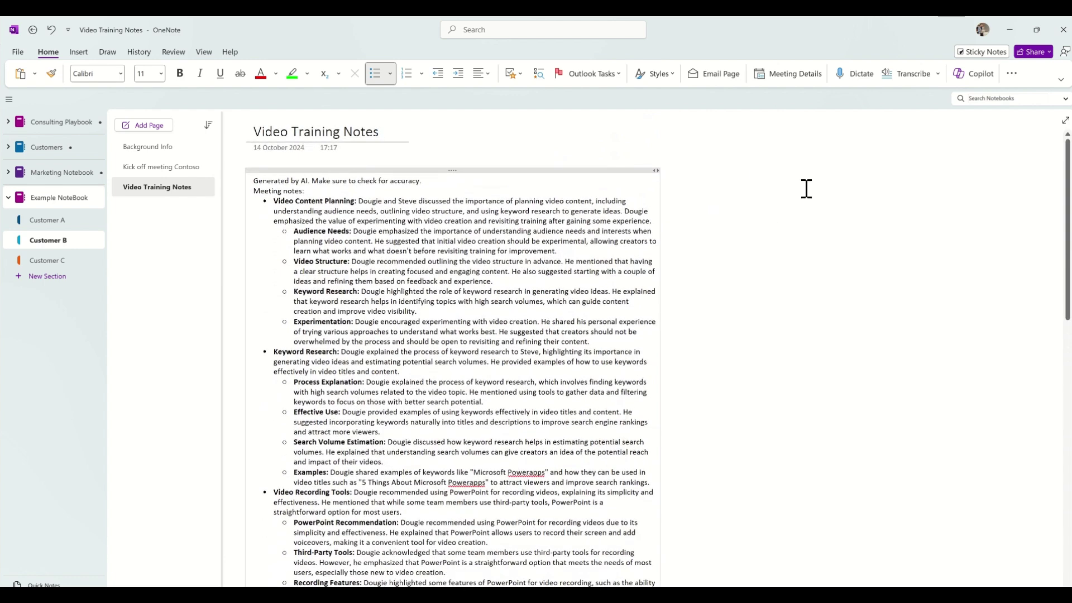
{"action": "left_click", "coordinate": [989, 72]}
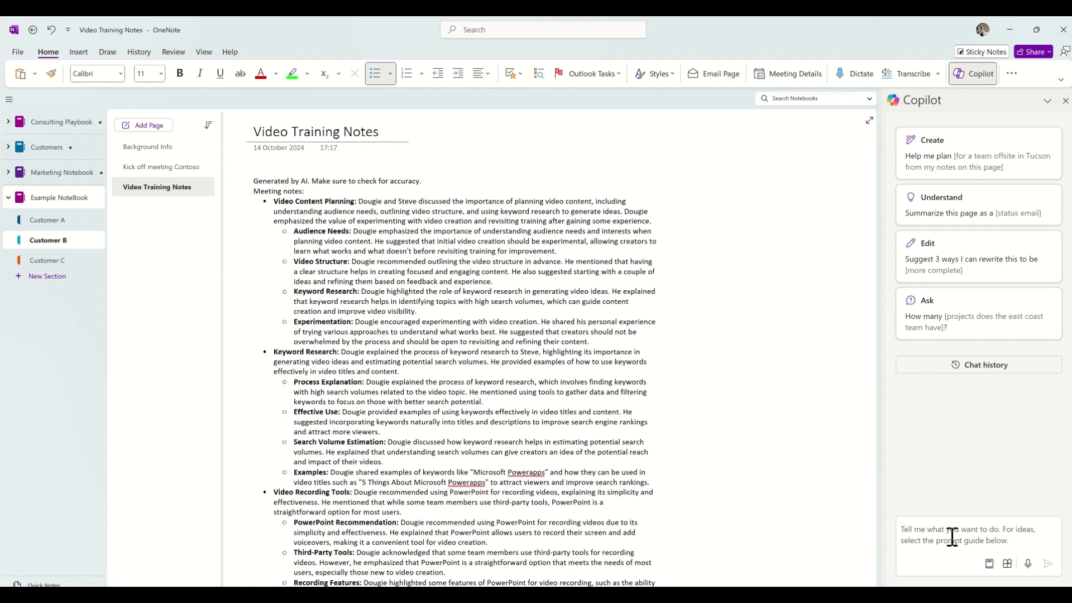
Ask Copilot for a table of the meeting's stakeholders, then paste in the blog-article prompt
{"action": "left_click", "coordinate": [952, 537]}
{"action": "type", "text": "Please create a table of all the stakeholders"}
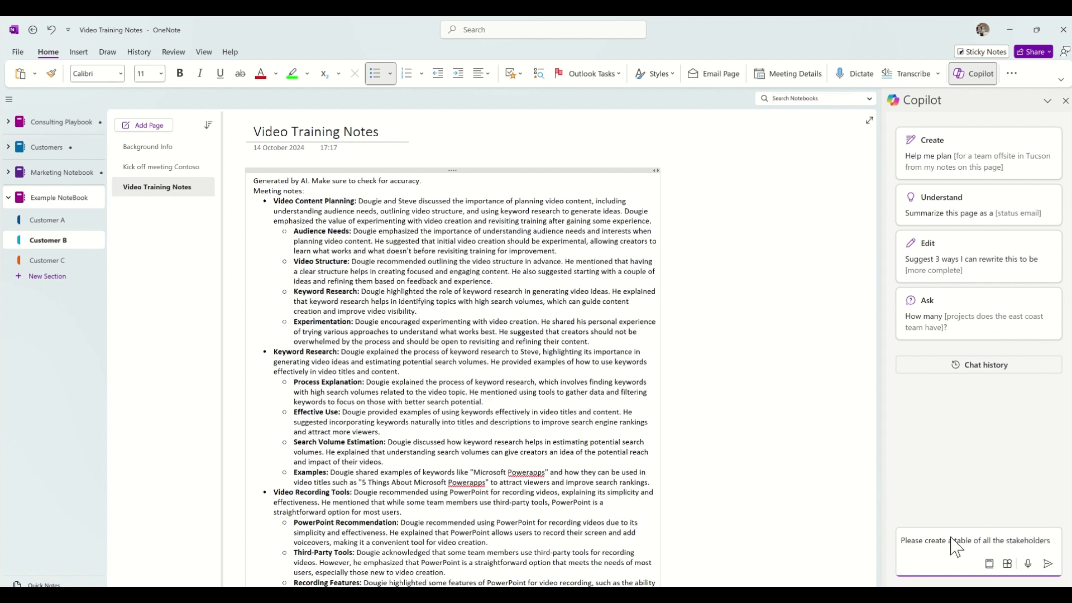
{"action": "type", "text": "hat attended the meeting"}
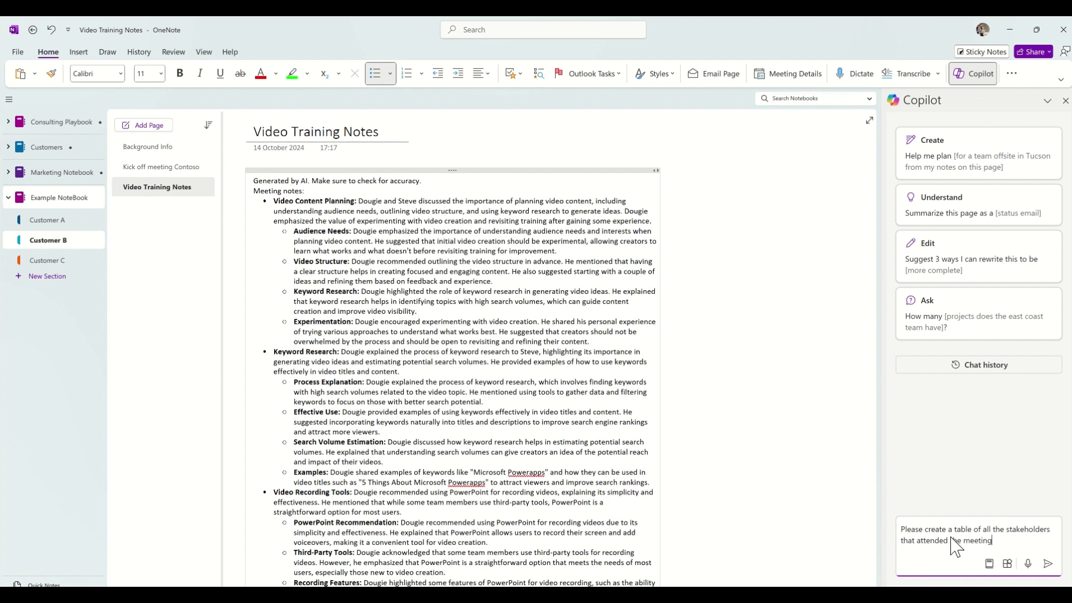
{"action": "key", "text": "Return"}
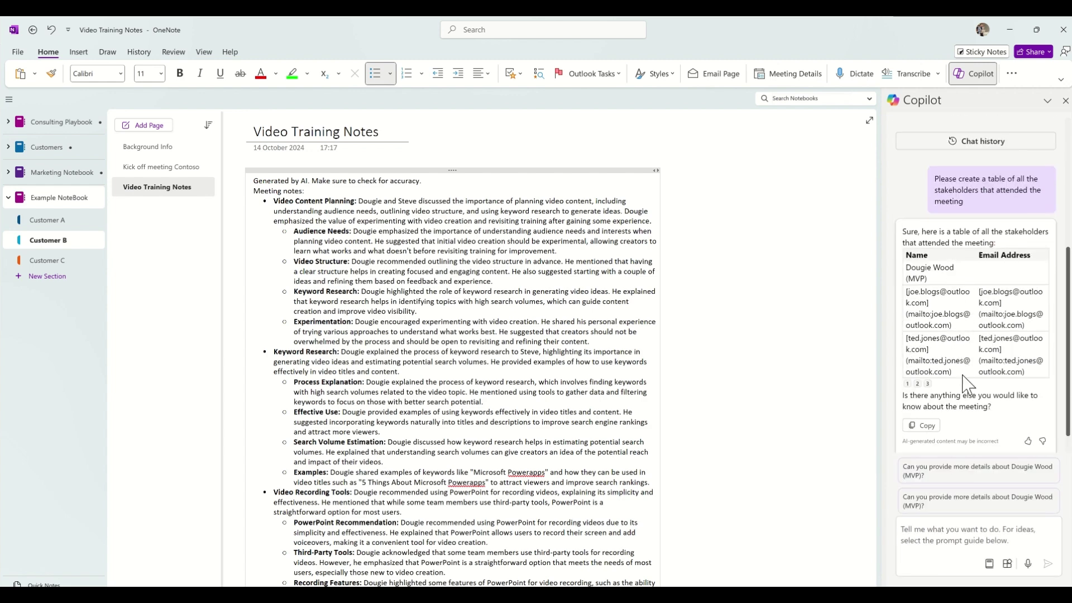
{"action": "key", "text": "ctrl+v"}
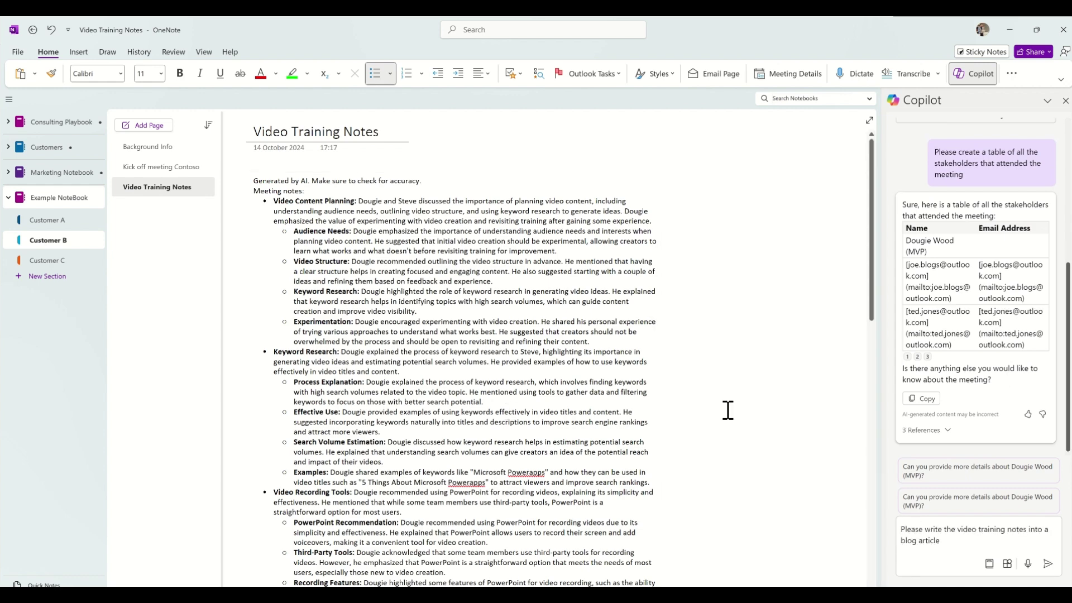
Send the blog prompt and copy Copilot's 'Mastering Video Content Creation' article
{"action": "left_click", "coordinate": [1049, 565]}
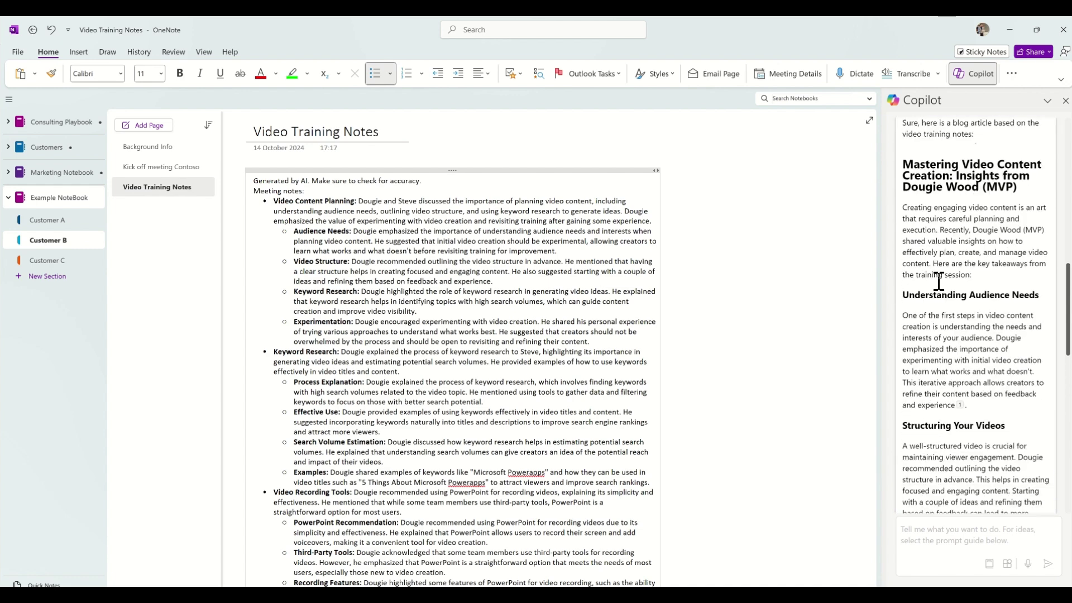
{"action": "scroll", "coordinate": [939, 282], "scroll_direction": "up", "scroll_amount": 6}
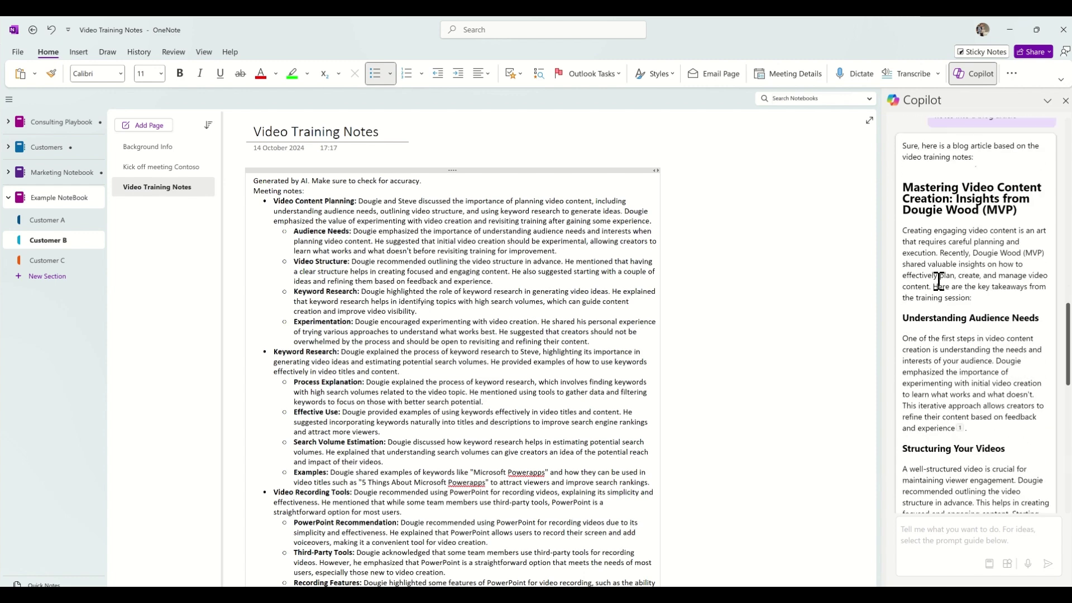
{"action": "scroll", "coordinate": [908, 226], "scroll_direction": "down", "scroll_amount": 12}
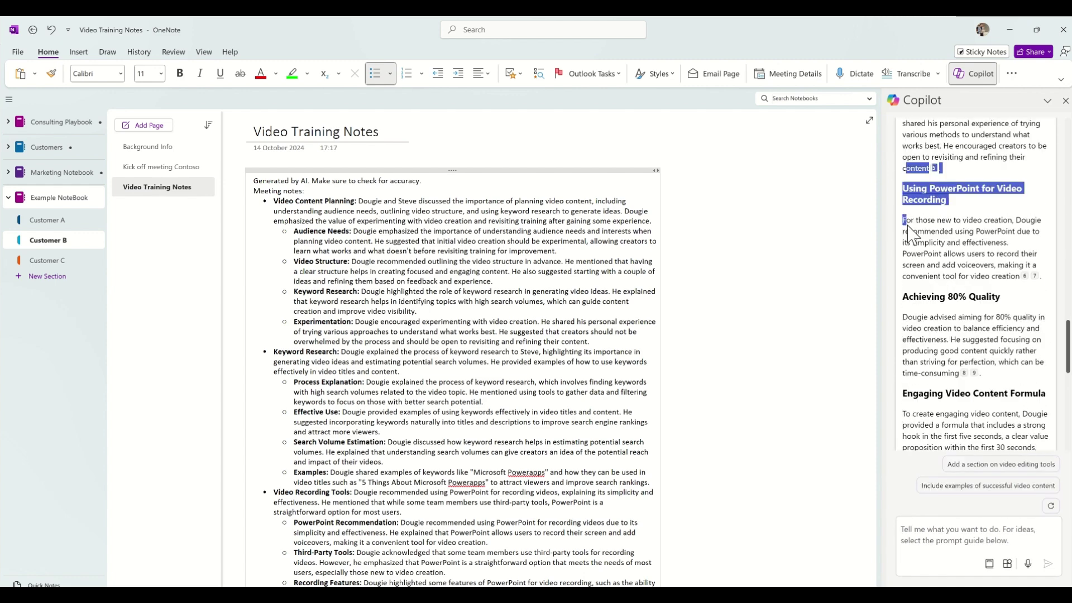
{"action": "scroll", "coordinate": [944, 267], "scroll_direction": "up", "scroll_amount": 4}
{"action": "scroll", "coordinate": [944, 267], "scroll_direction": "down", "scroll_amount": 12}
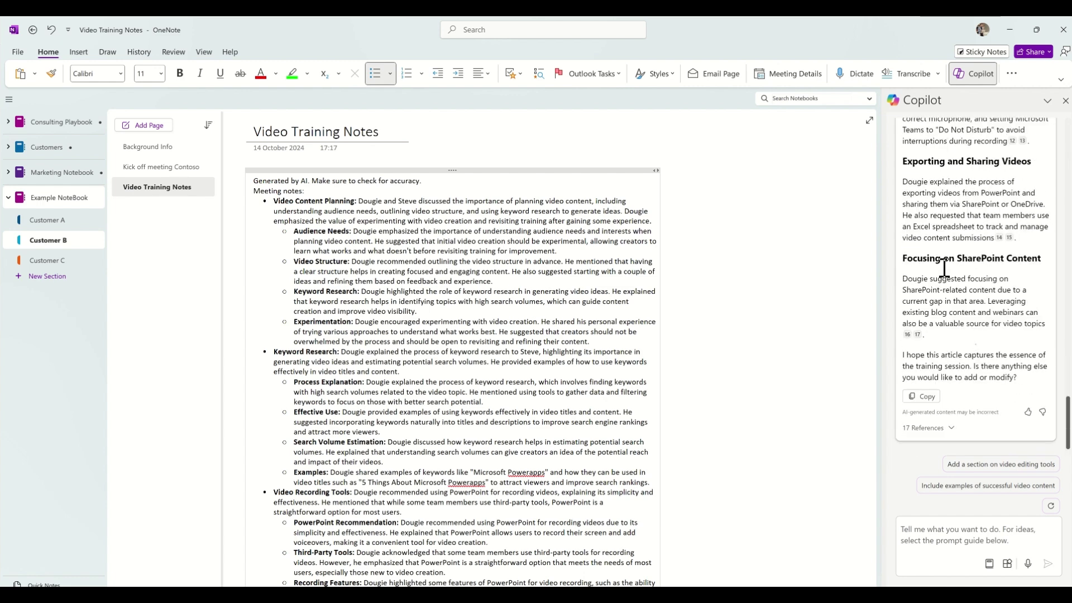
{"action": "left_click", "coordinate": [926, 398]}
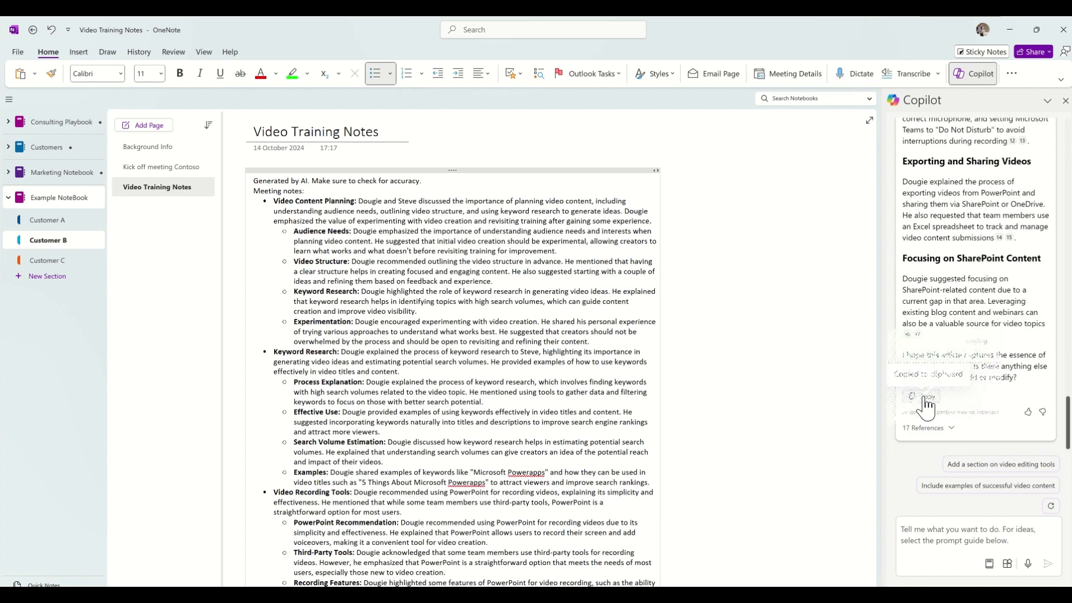
Create a 'Video training blog' page and paste the 'Mastering Video Content Creation' article into it
{"action": "left_click", "coordinate": [146, 125]}
{"action": "type", "text": "Video training blog"}
{"action": "key", "text": "Return"}
{"action": "key", "text": "ctrl+v"}
{"action": "scroll", "coordinate": [653, 363], "scroll_direction": "up", "scroll_amount": 8}
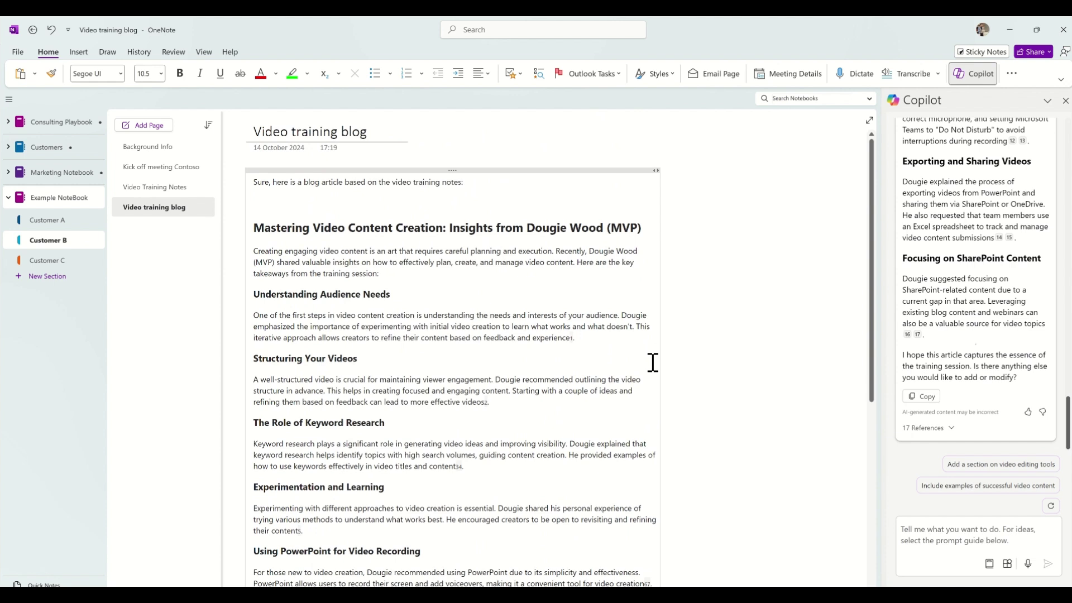